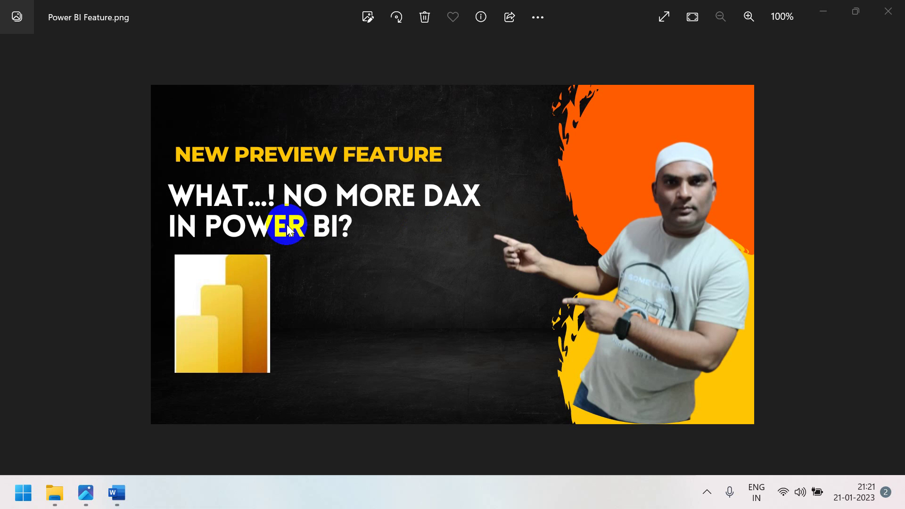
Switch to the Word document and read the Quick Measure Update line under the preview feature heading.
{"action": "left_click", "coordinate": [118, 492]}
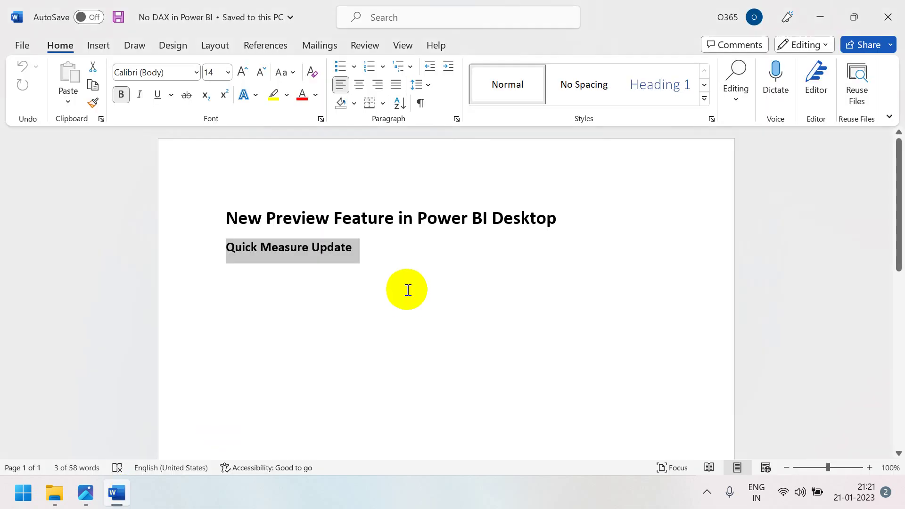
{"action": "left_click", "coordinate": [405, 289]}
{"action": "left_click_drag", "start_coordinate": [371, 248], "coordinate": [214, 252]}
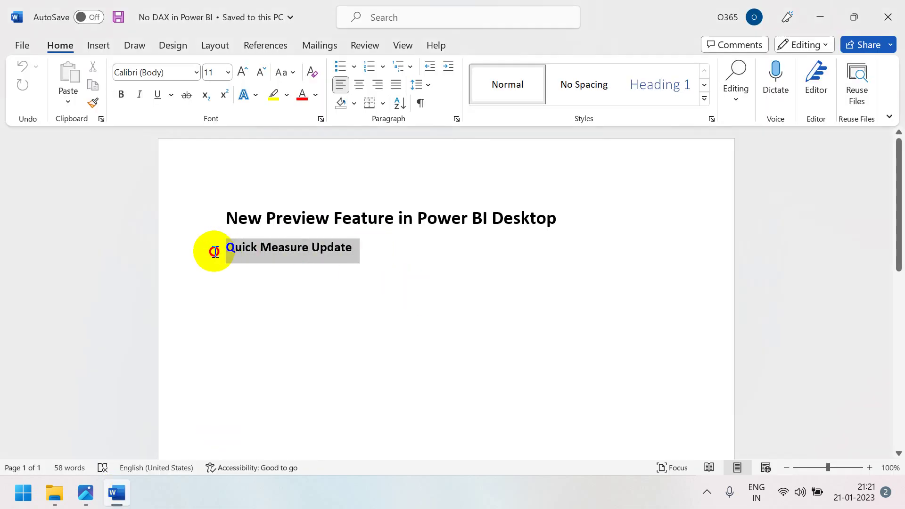
{"action": "left_click", "coordinate": [286, 301]}
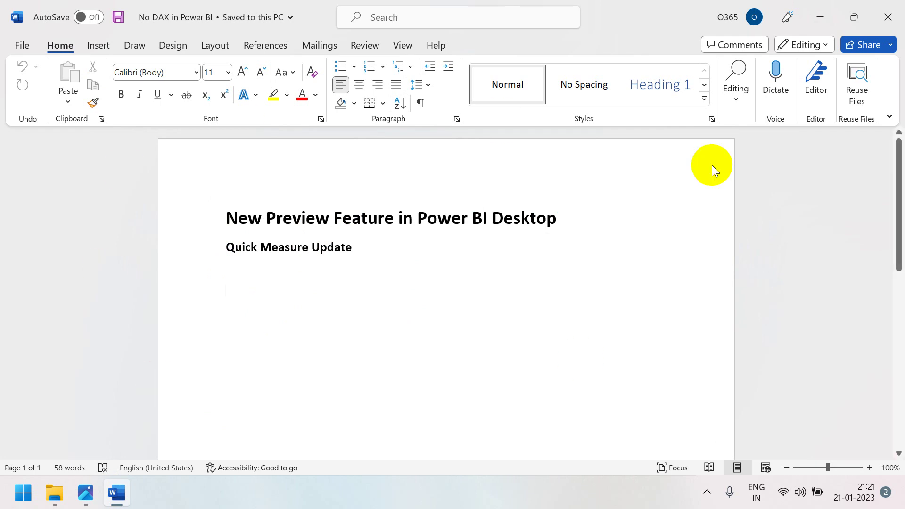
Launch Power BI Desktop from the desktop and dismiss its start screen.
{"action": "key", "text": "super+d"}
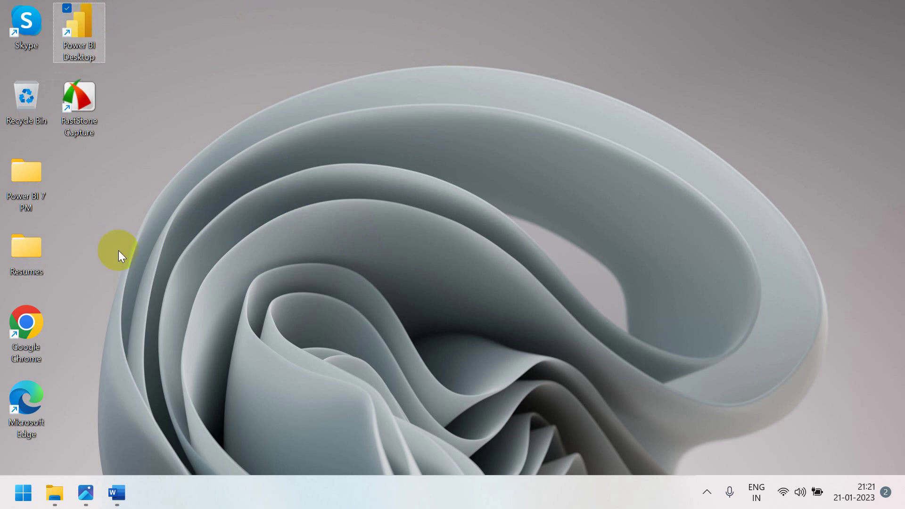
{"action": "double_click", "coordinate": [79, 41]}
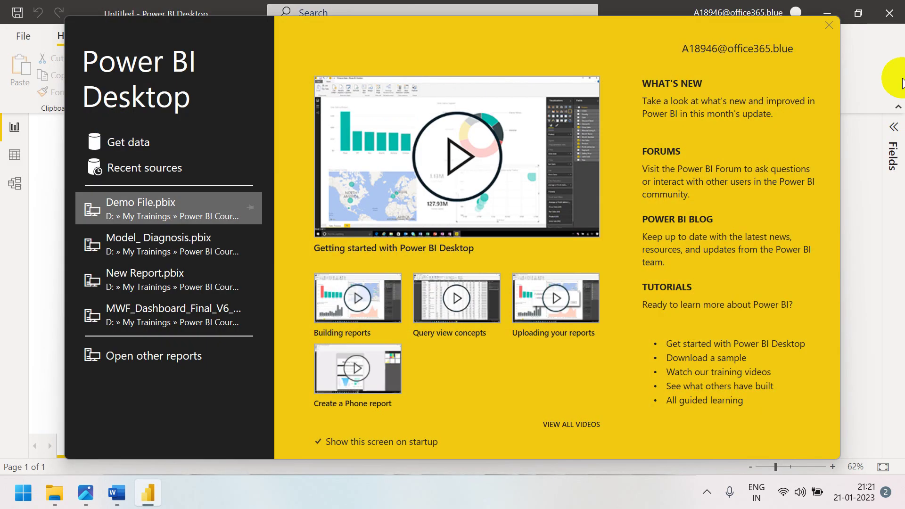
{"action": "left_click", "coordinate": [829, 27]}
Enable the Quick measure suggestions preview feature in the global options and accept the restart notice.
{"action": "left_click", "coordinate": [22, 36]}
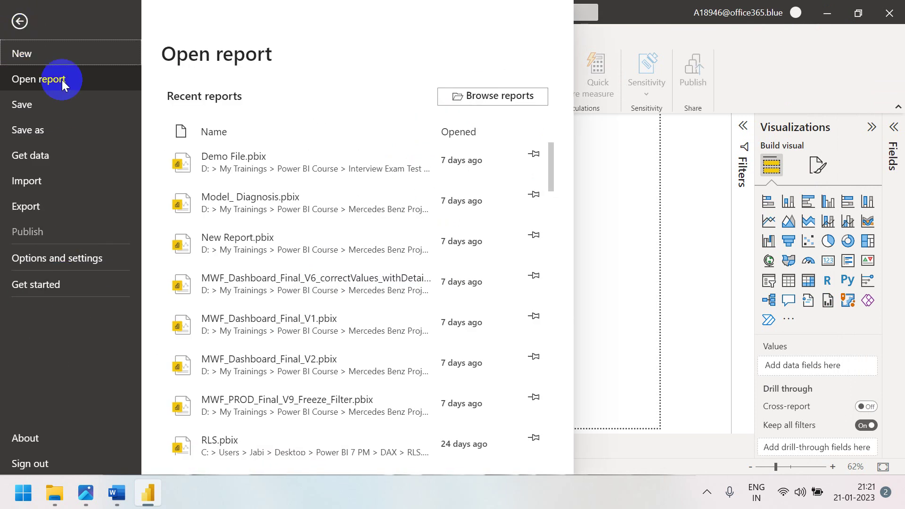
{"action": "left_click", "coordinate": [71, 267]}
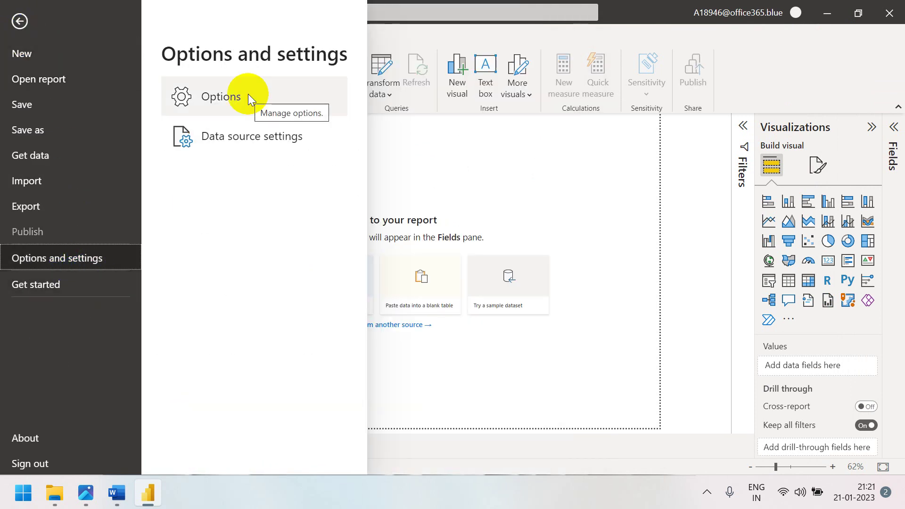
{"action": "key", "text": "Escape"}
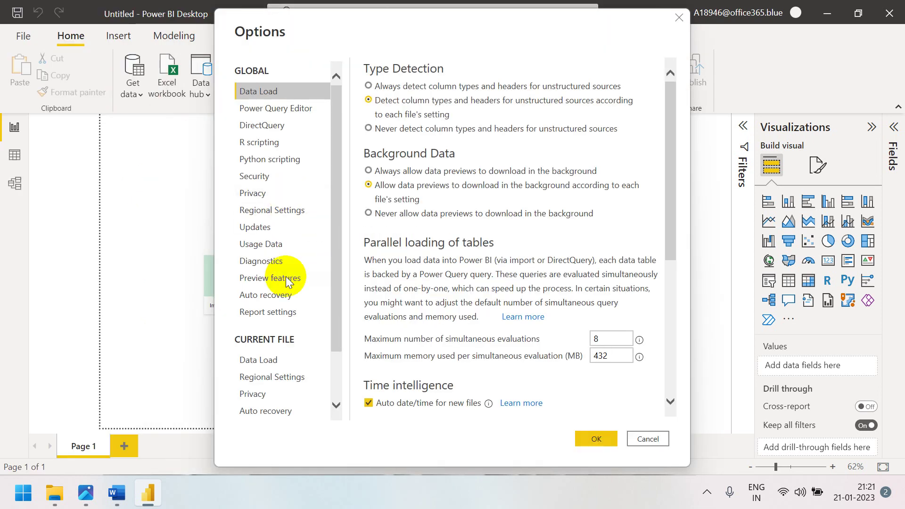
{"action": "left_click", "coordinate": [266, 278]}
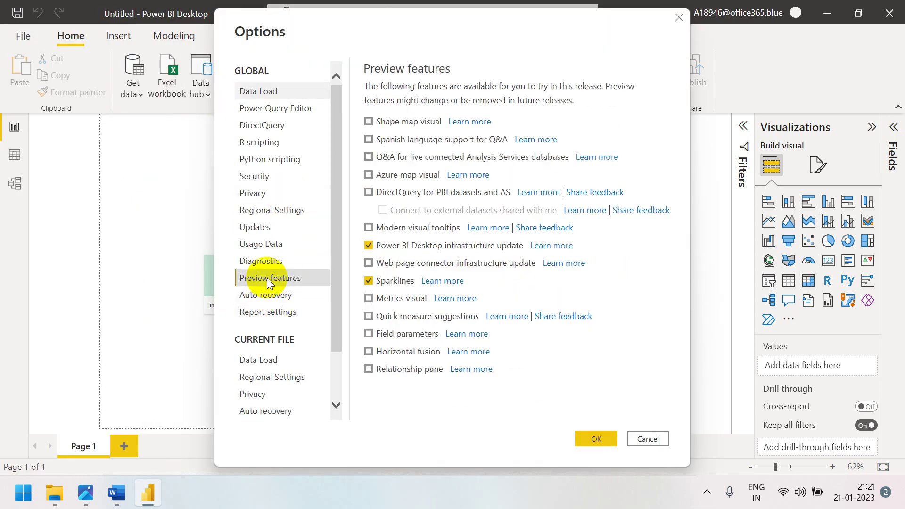
{"action": "left_click", "coordinate": [369, 315]}
{"action": "left_click", "coordinate": [586, 439]}
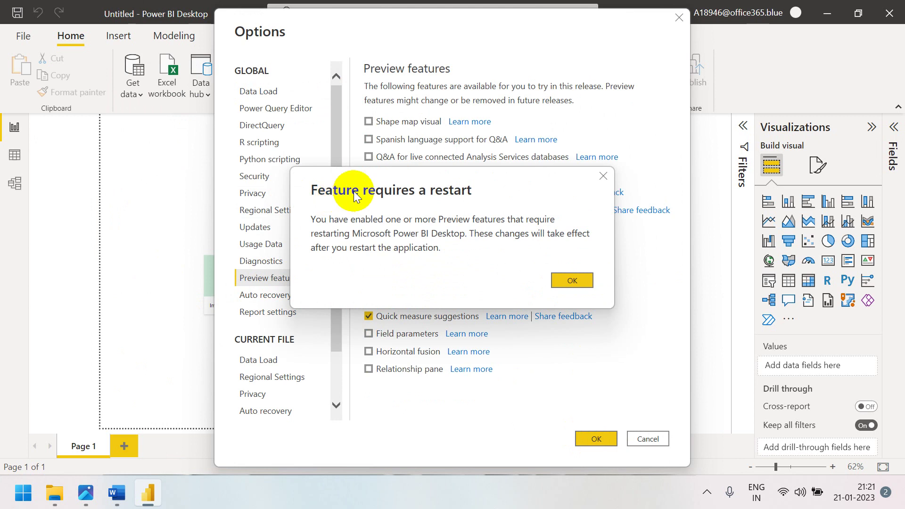
{"action": "left_click", "coordinate": [568, 278]}
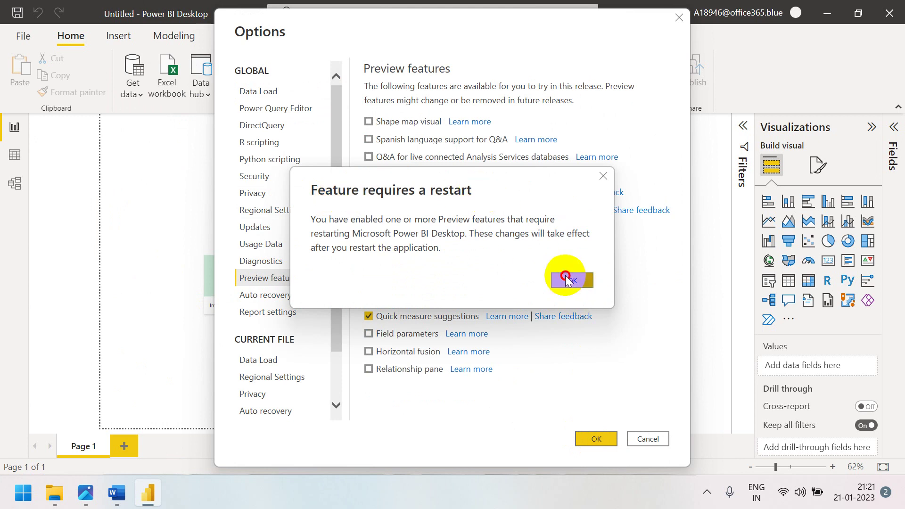
Restart Power BI Desktop so the preview feature takes effect, and dismiss the start screen.
{"action": "left_click", "coordinate": [886, 7]}
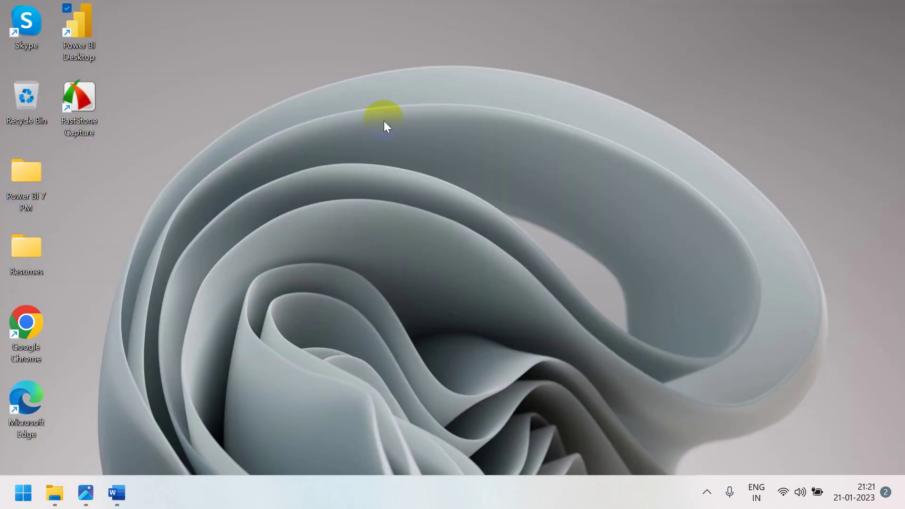
{"action": "right_click", "coordinate": [408, 78]}
{"action": "left_click", "coordinate": [429, 123]}
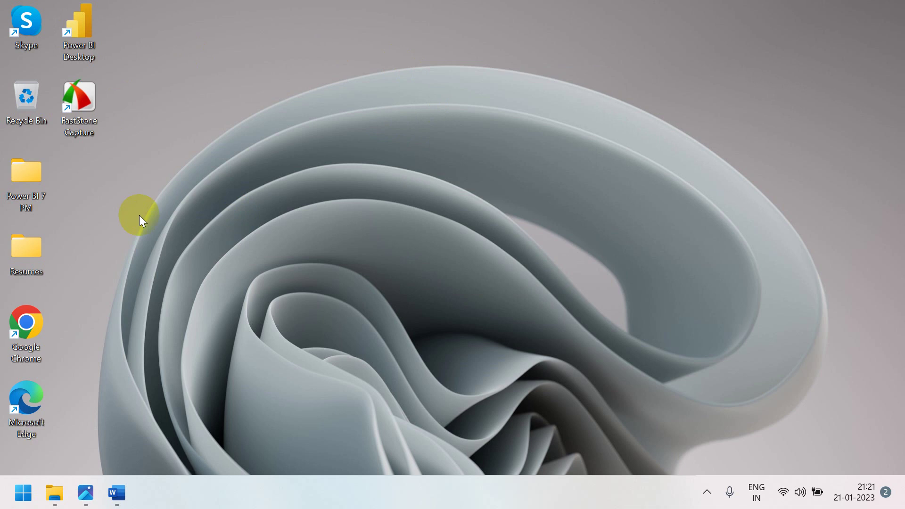
{"action": "double_click", "coordinate": [89, 40]}
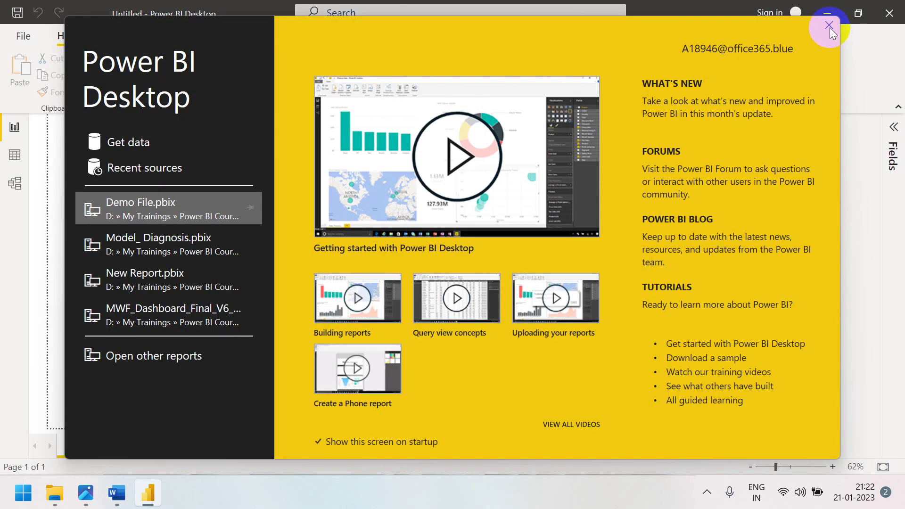
{"action": "left_click", "coordinate": [829, 26]}
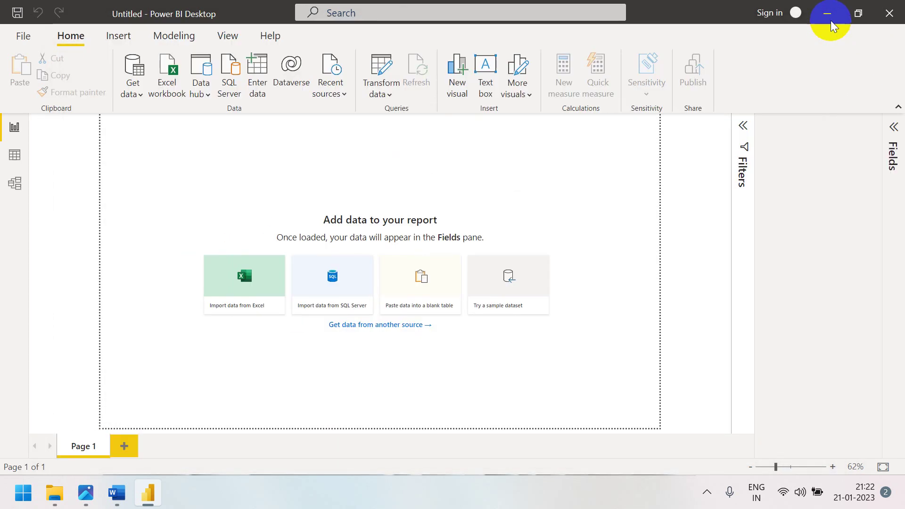
Load the Emp table from the recently used Data.xlsx workbook into the report.
{"action": "left_click", "coordinate": [332, 92]}
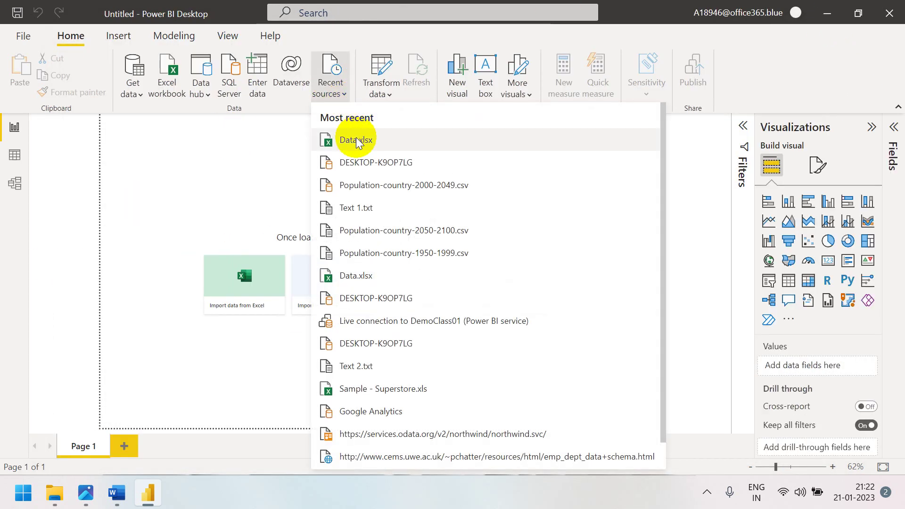
{"action": "left_click", "coordinate": [356, 140]}
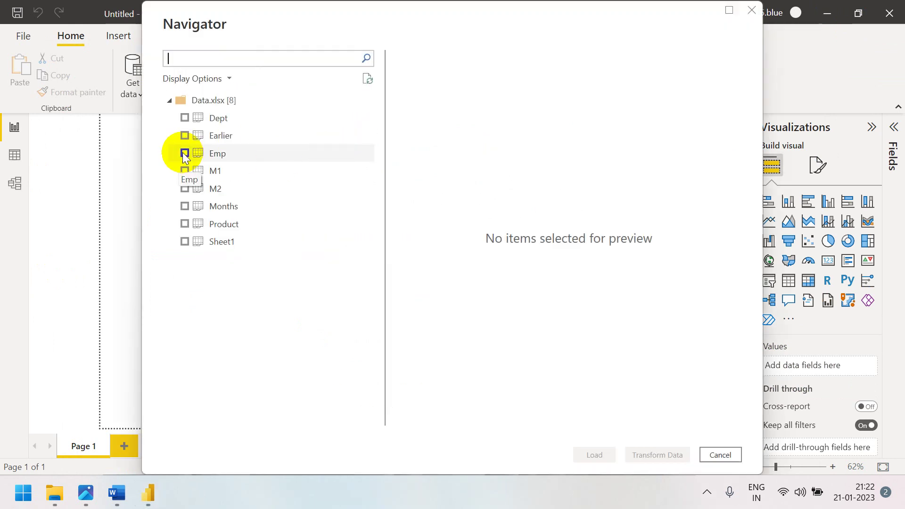
{"action": "left_click", "coordinate": [184, 153]}
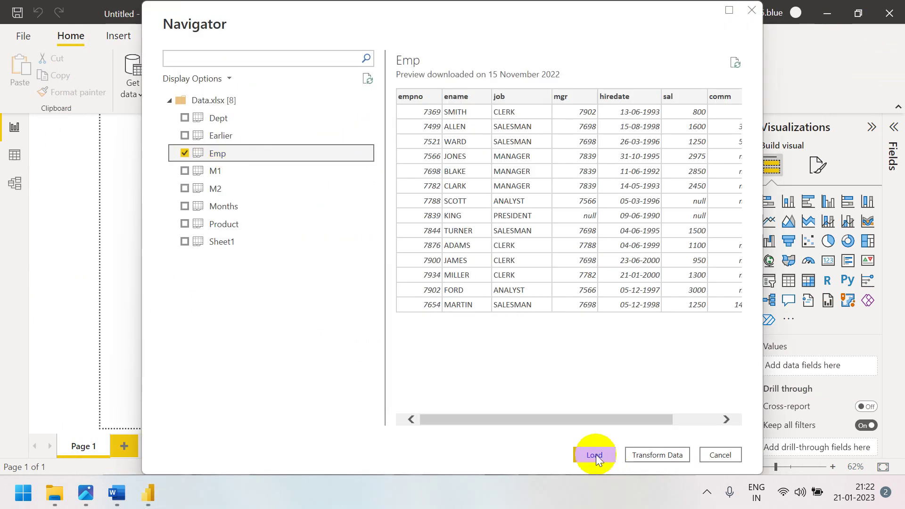
{"action": "left_click", "coordinate": [595, 454]}
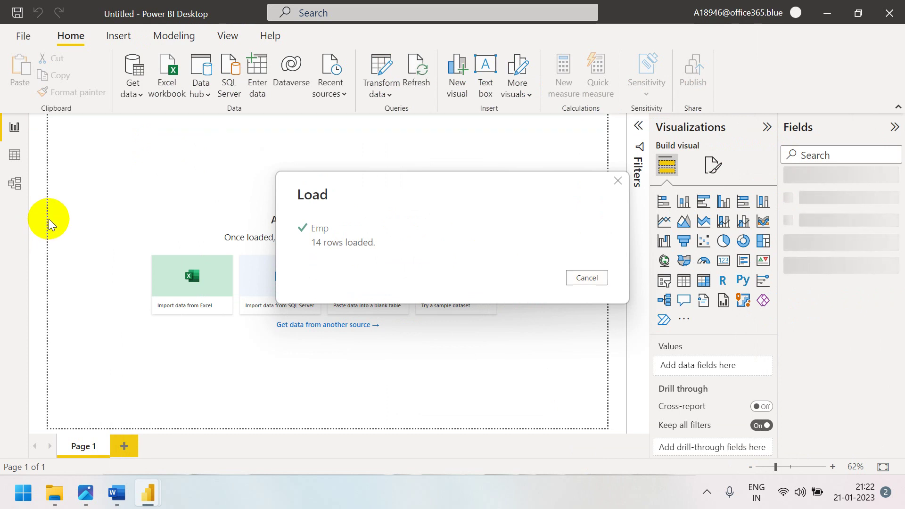
Examine the Emp table's rows and its available measure commands in the data view, and return to the report view.
{"action": "left_click", "coordinate": [15, 156]}
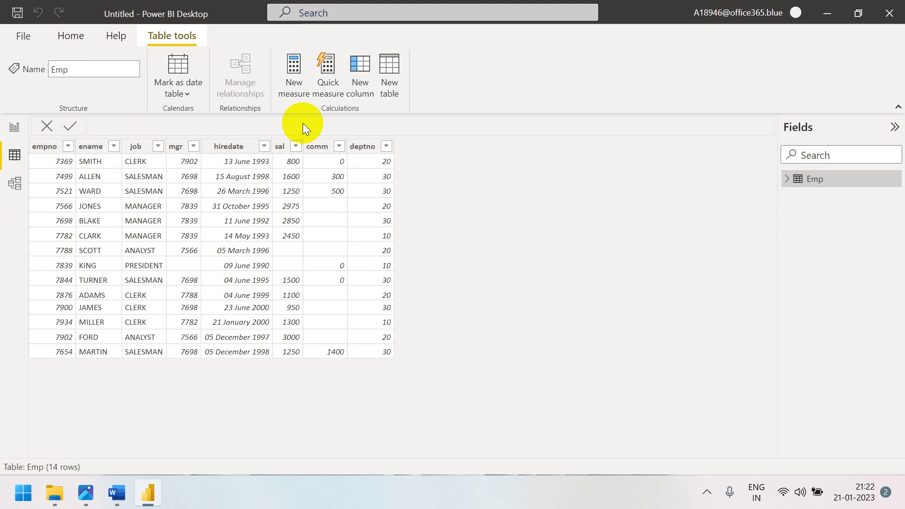
{"action": "right_click", "coordinate": [825, 180]}
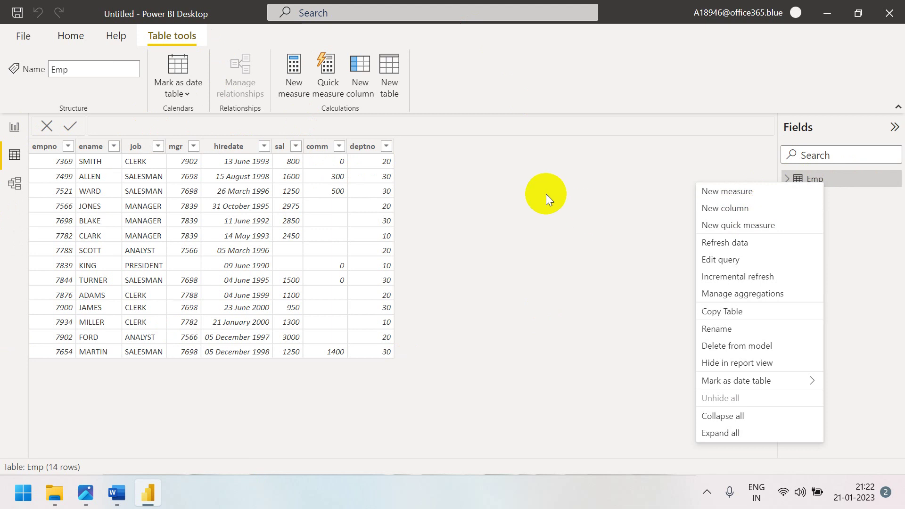
{"action": "left_click", "coordinate": [546, 194]}
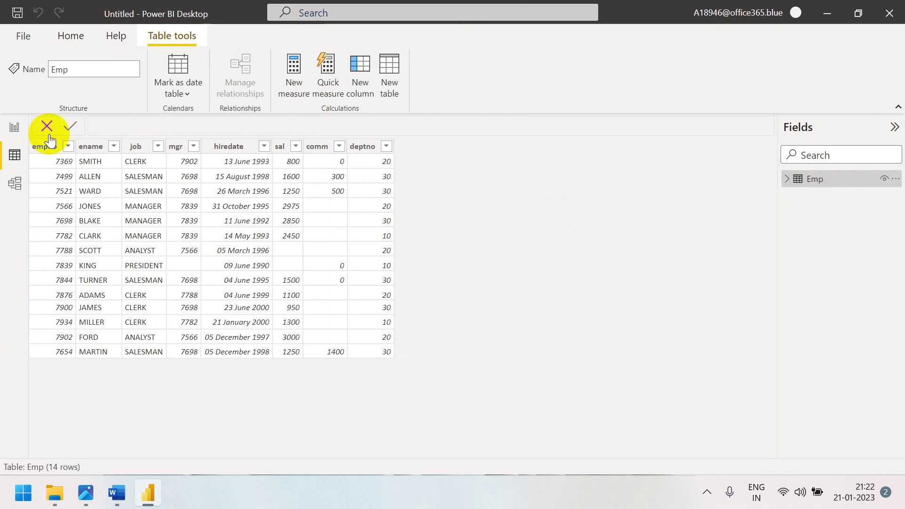
{"action": "left_click", "coordinate": [17, 130]}
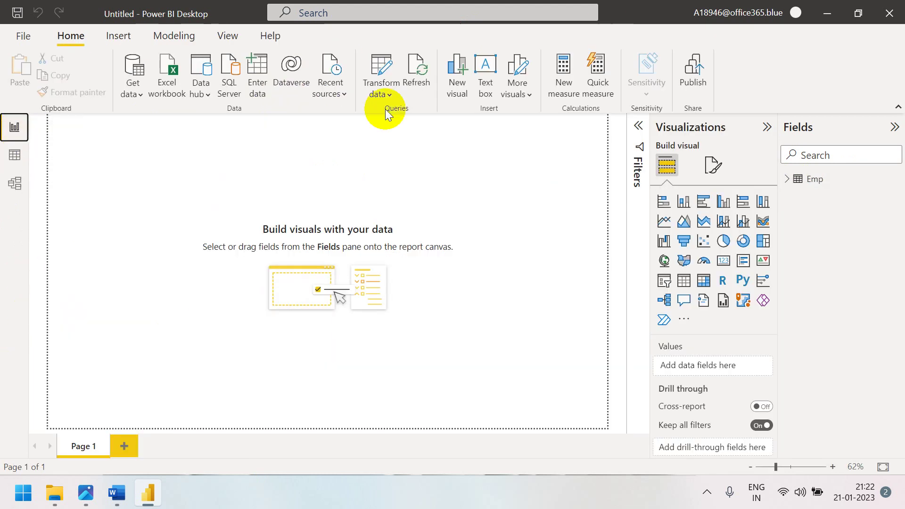
Start a quick measure from the modeling commands, check the predefined calculations, and switch to Suggestions.
{"action": "left_click", "coordinate": [175, 37]}
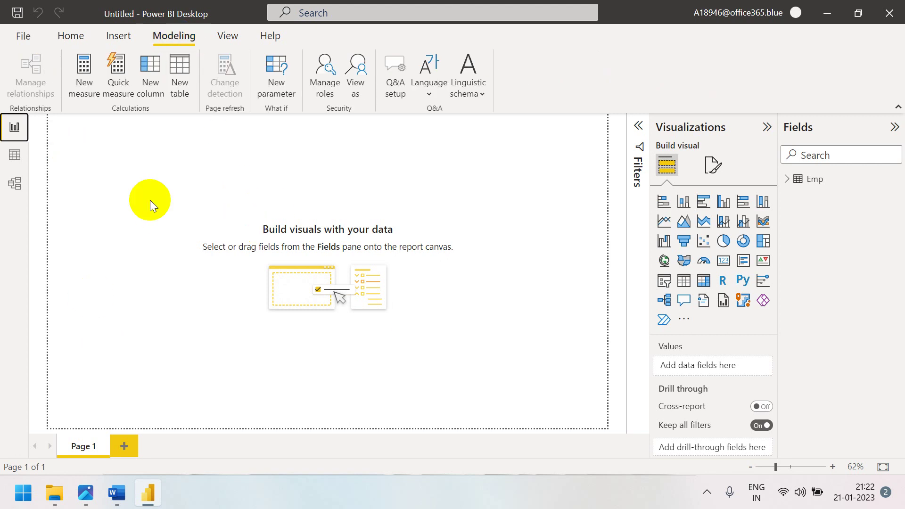
{"action": "left_click", "coordinate": [121, 67]}
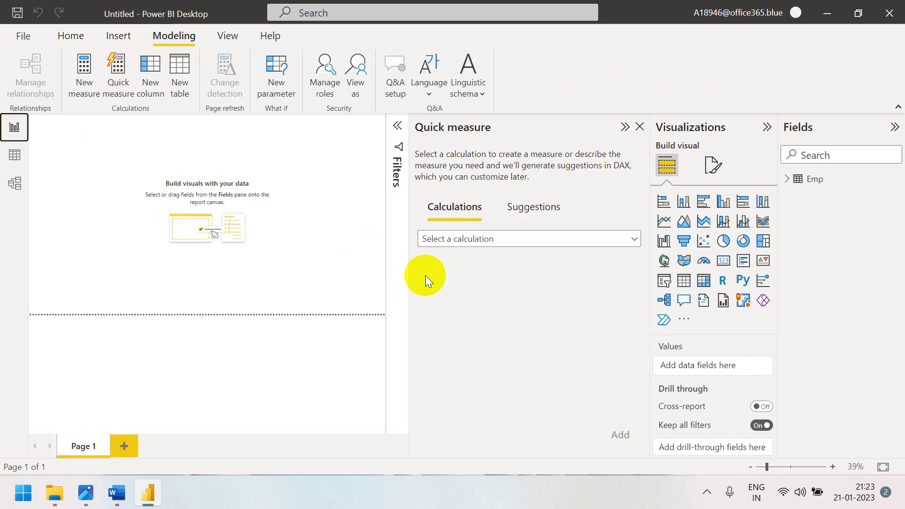
{"action": "left_click", "coordinate": [485, 238]}
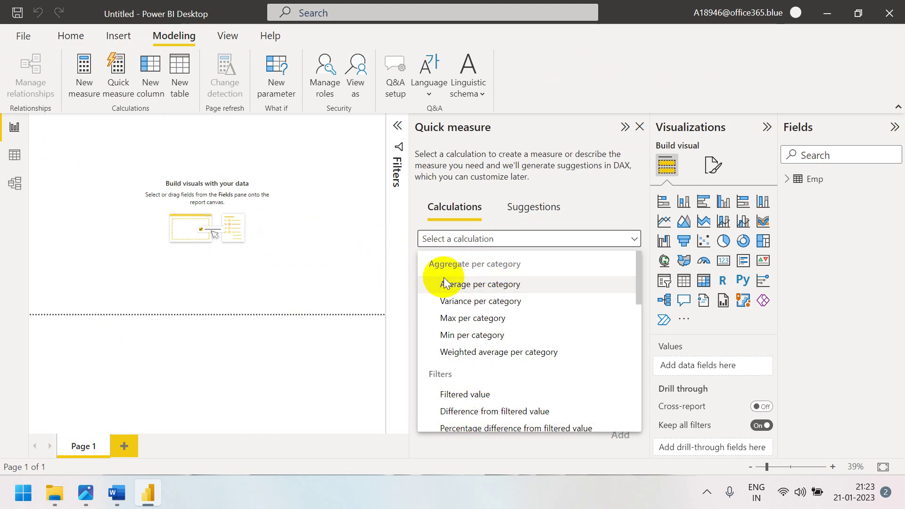
{"action": "left_click", "coordinate": [523, 208]}
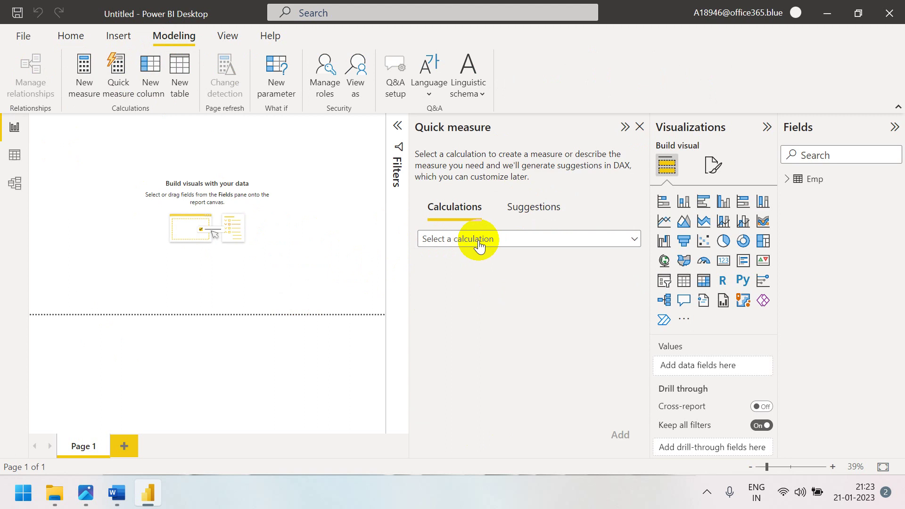
{"action": "left_click", "coordinate": [523, 209]}
Generate a measure suggestion from the description "total sal" and add the suggested SUM('Emp'[sal]) measure to the model.
{"action": "left_click", "coordinate": [448, 270]}
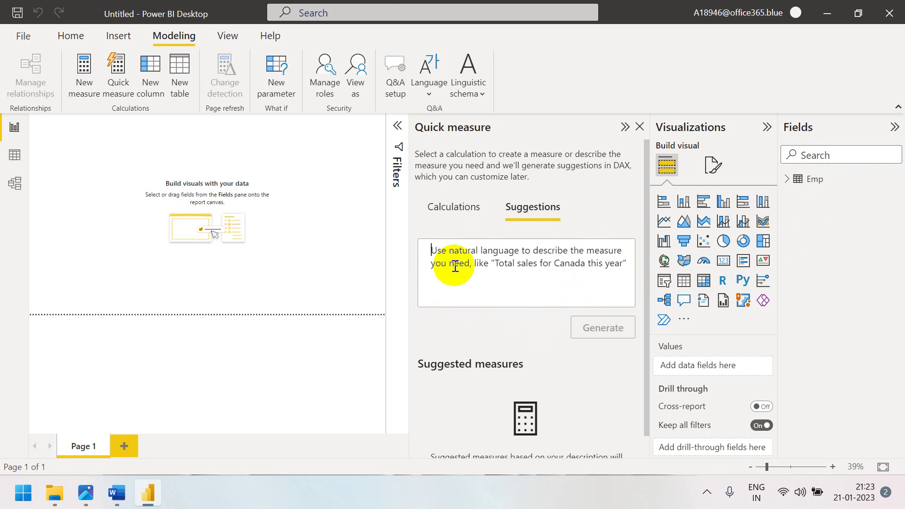
{"action": "type", "text": "total"}
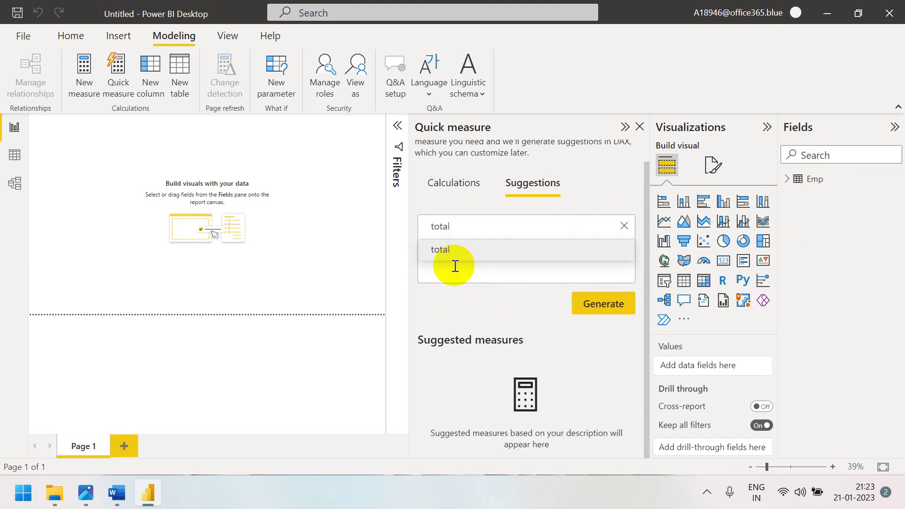
{"action": "type", "text": " sa"}
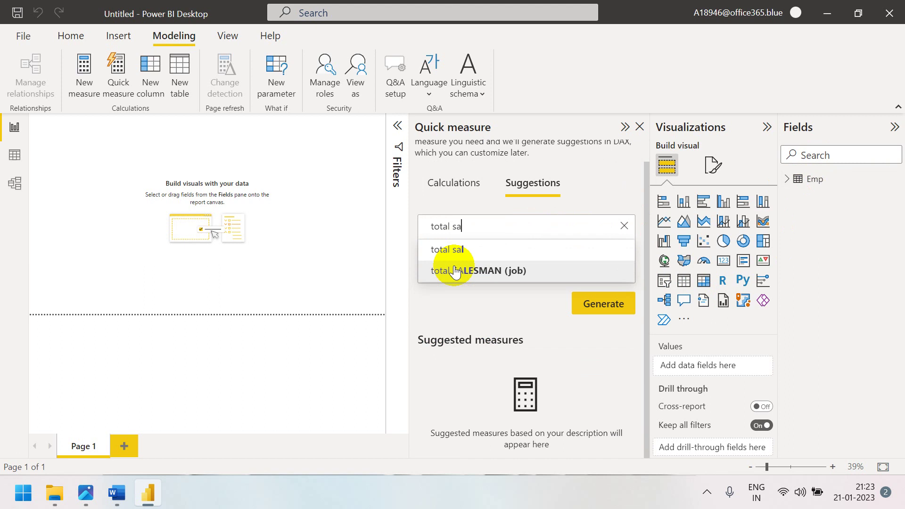
{"action": "left_click", "coordinate": [471, 247]}
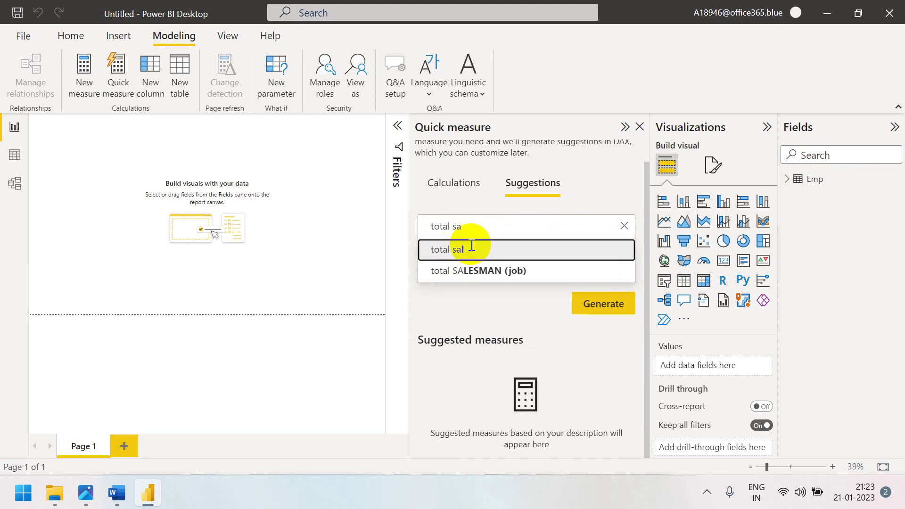
{"action": "left_click", "coordinate": [582, 314]}
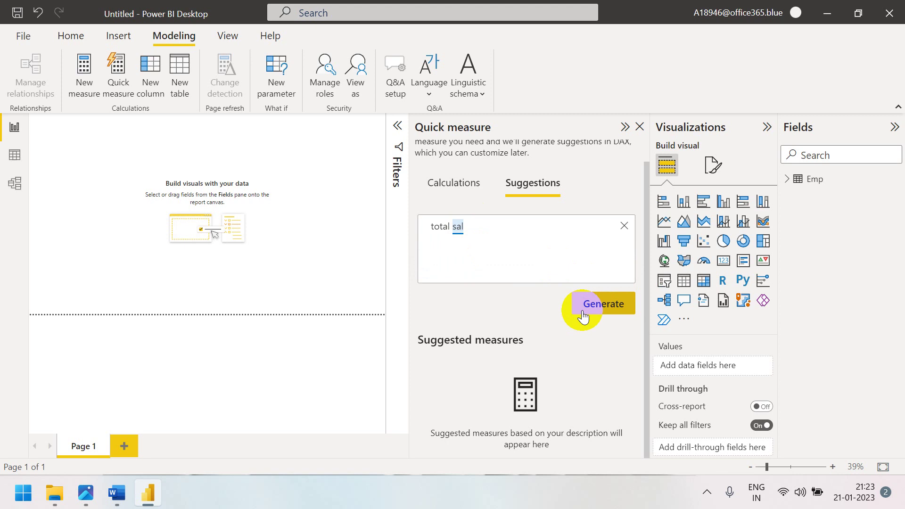
{"action": "left_click", "coordinate": [582, 315]}
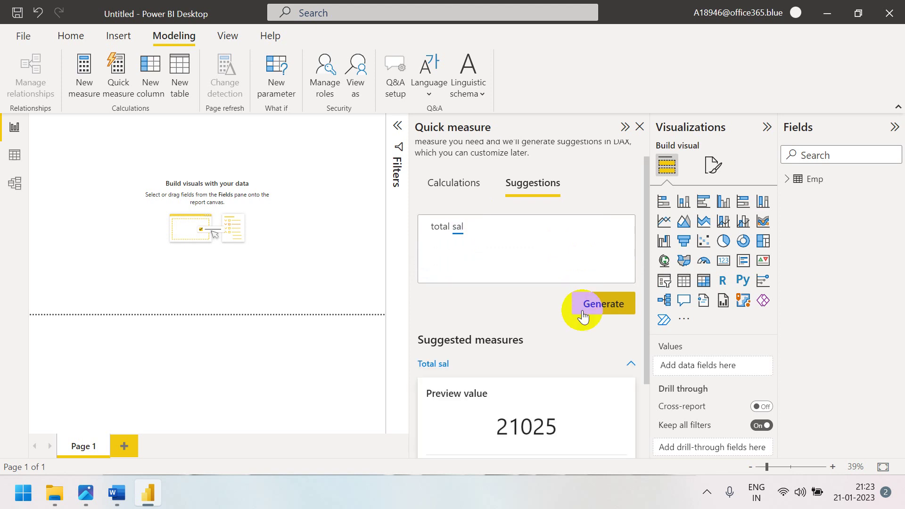
{"action": "scroll", "coordinate": [471, 267], "scroll_direction": "down", "scroll_amount": 3}
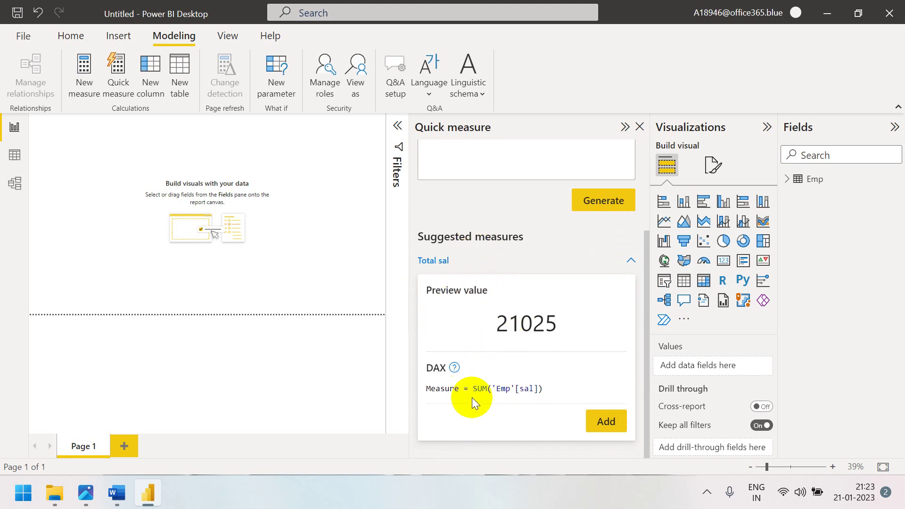
{"action": "left_click", "coordinate": [599, 430]}
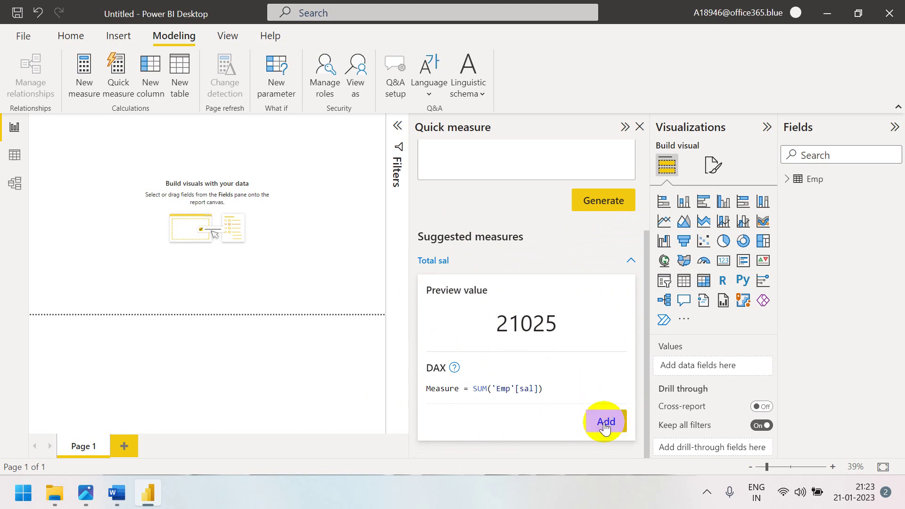
Add the suggested SUM('Emp'[sal]) measure to the Emp table and rename the measure called Measure as Total_Sal.
{"action": "left_click", "coordinate": [606, 426]}
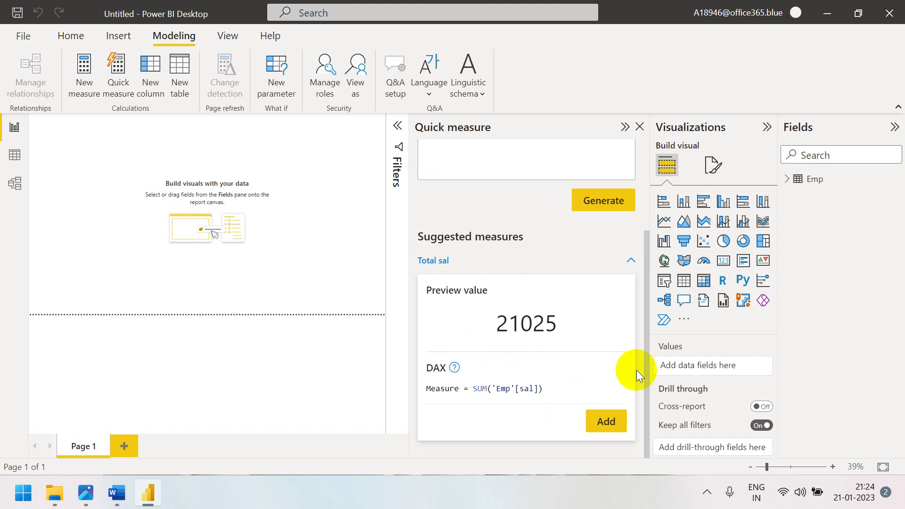
{"action": "left_click", "coordinate": [605, 424]}
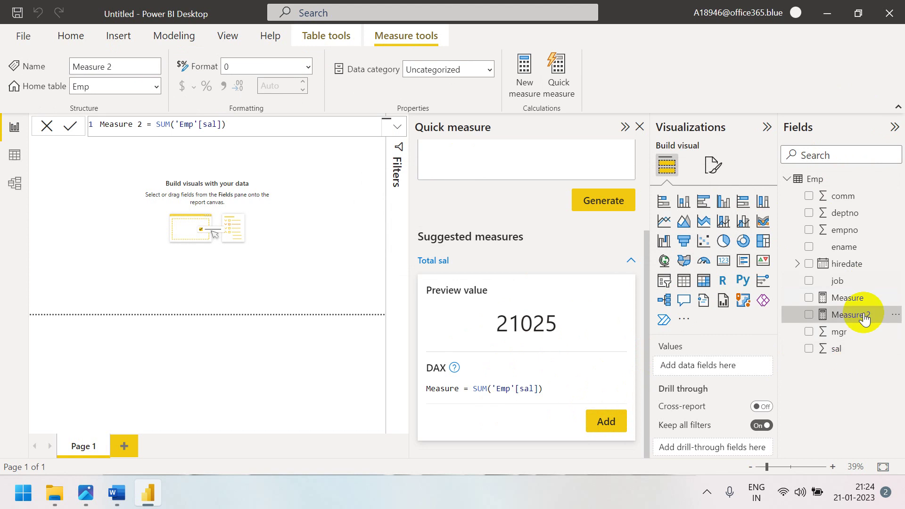
{"action": "left_click", "coordinate": [848, 298]}
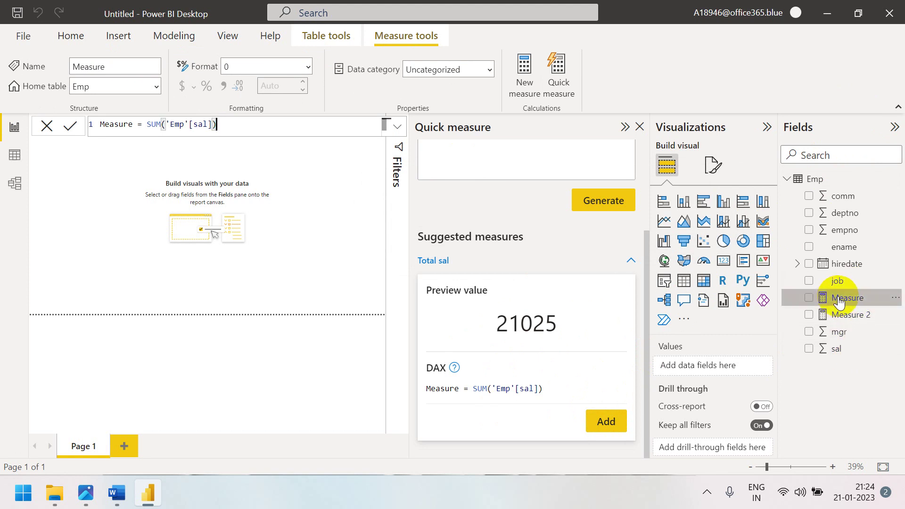
{"action": "left_click_drag", "start_coordinate": [133, 126], "coordinate": [98, 128]}
{"action": "type", "text": "Total"}
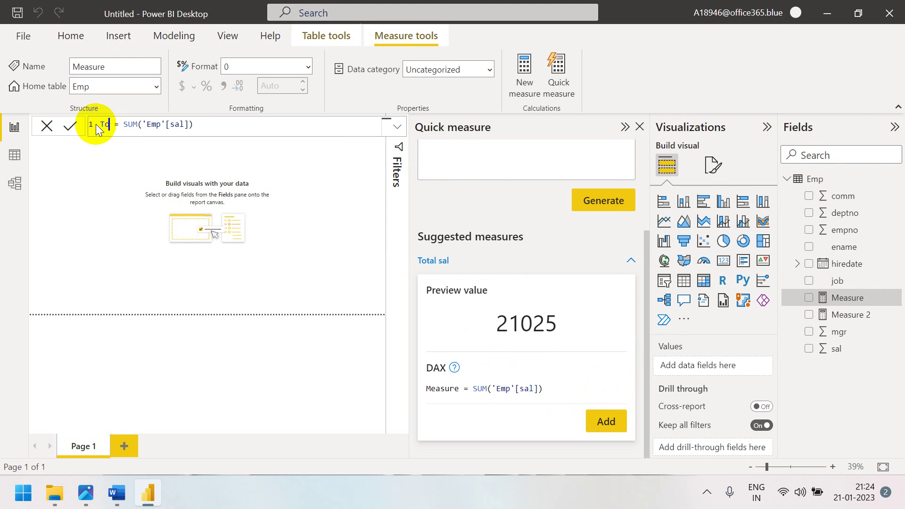
{"action": "type", "text": "_"}
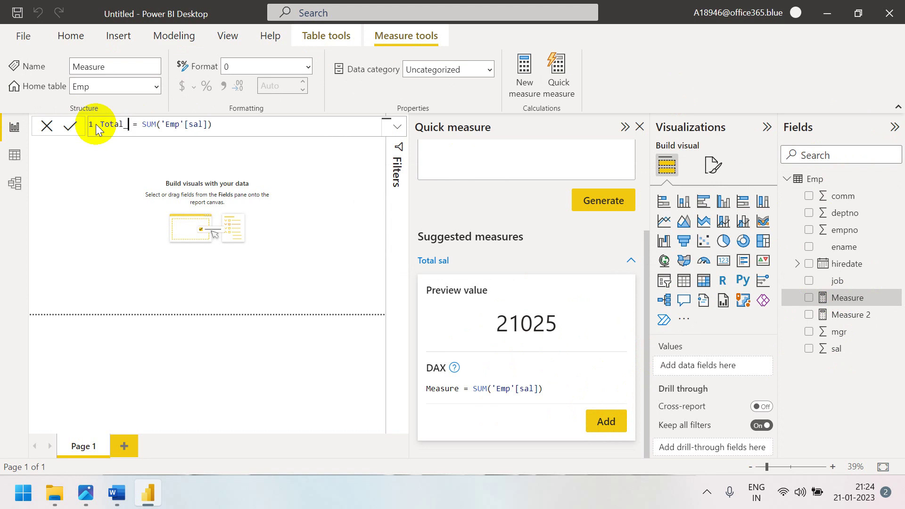
{"action": "type", "text": "D"}
{"action": "key", "text": "BackSpace"}
{"action": "type", "text": "Sal"}
{"action": "left_click", "coordinate": [245, 122]}
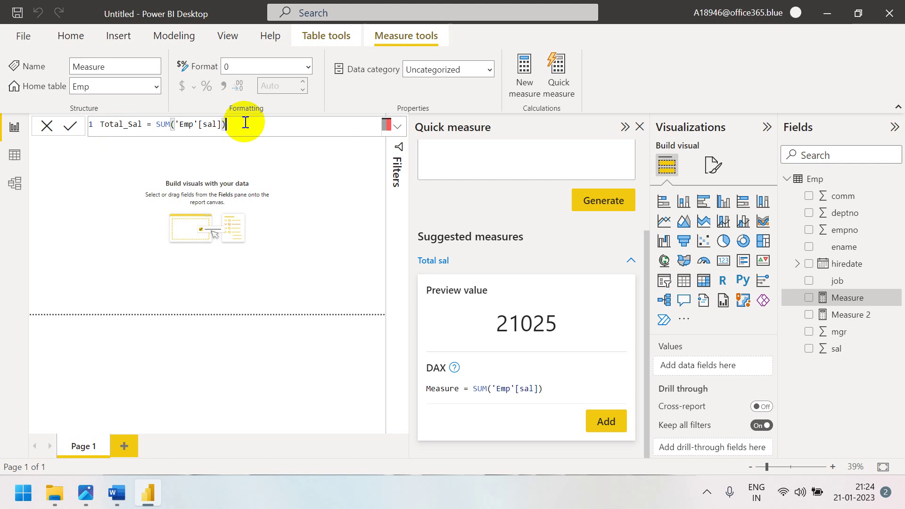
{"action": "left_click", "coordinate": [70, 125]}
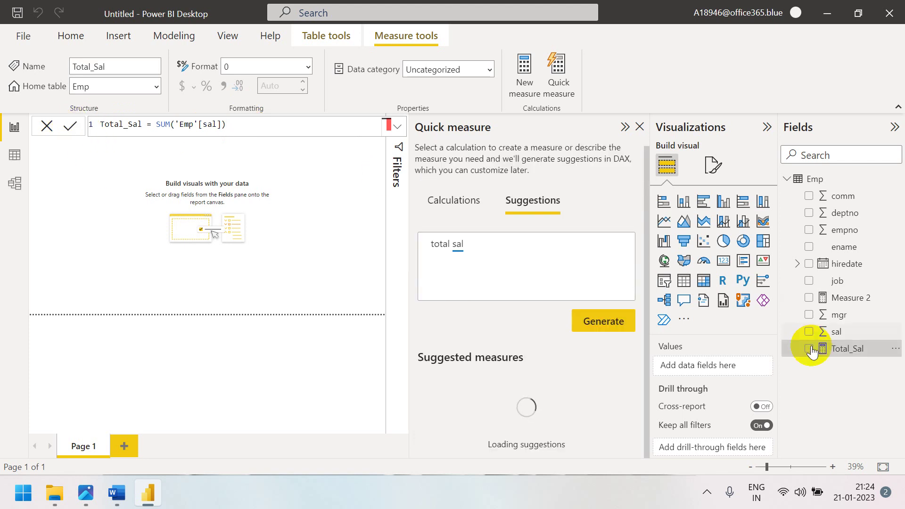
Delete the duplicate measure Measure 2 from the model.
{"action": "left_click", "coordinate": [847, 299]}
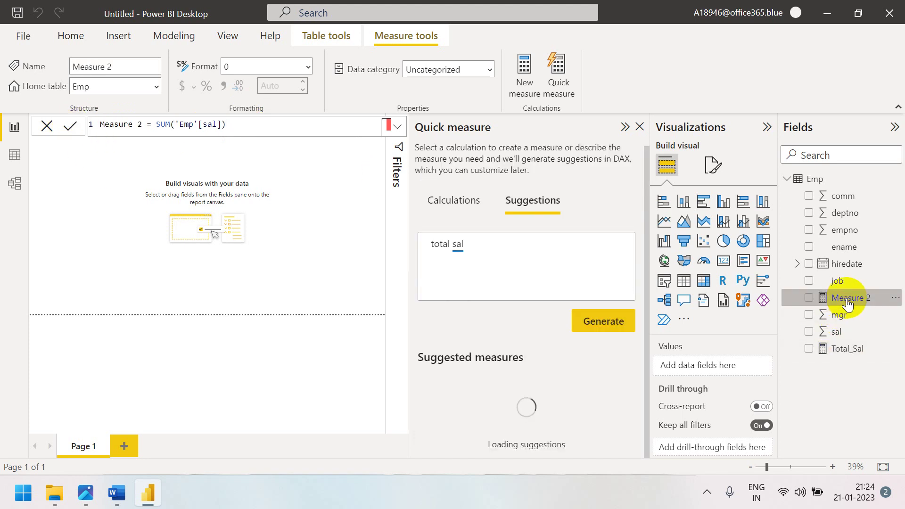
{"action": "right_click", "coordinate": [846, 298]}
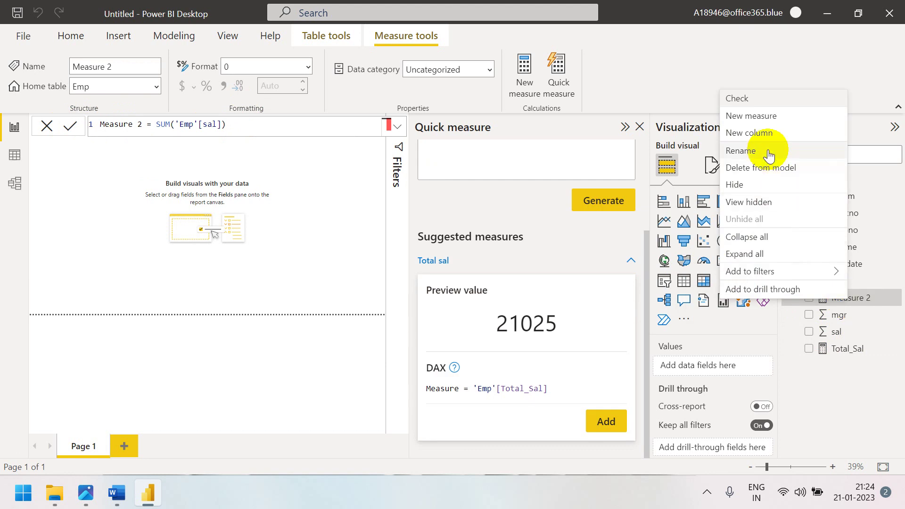
{"action": "left_click", "coordinate": [748, 175]}
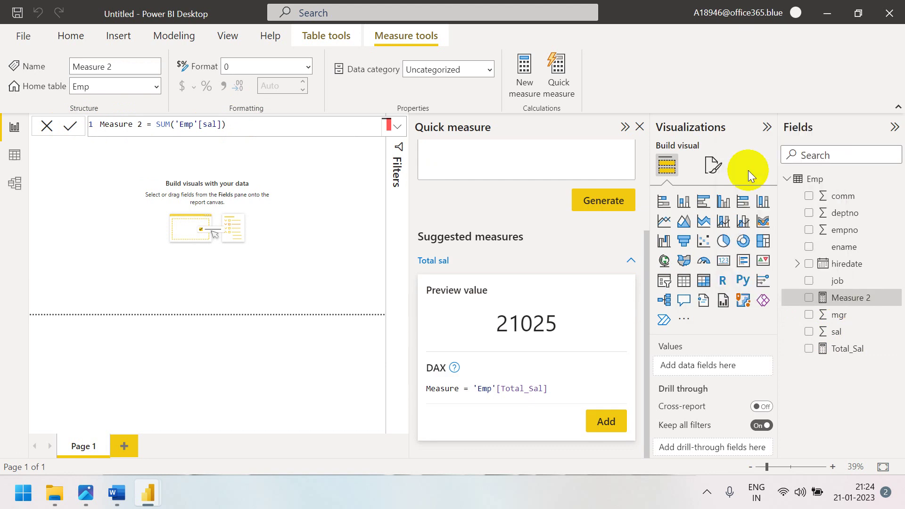
{"action": "left_click", "coordinate": [540, 275]}
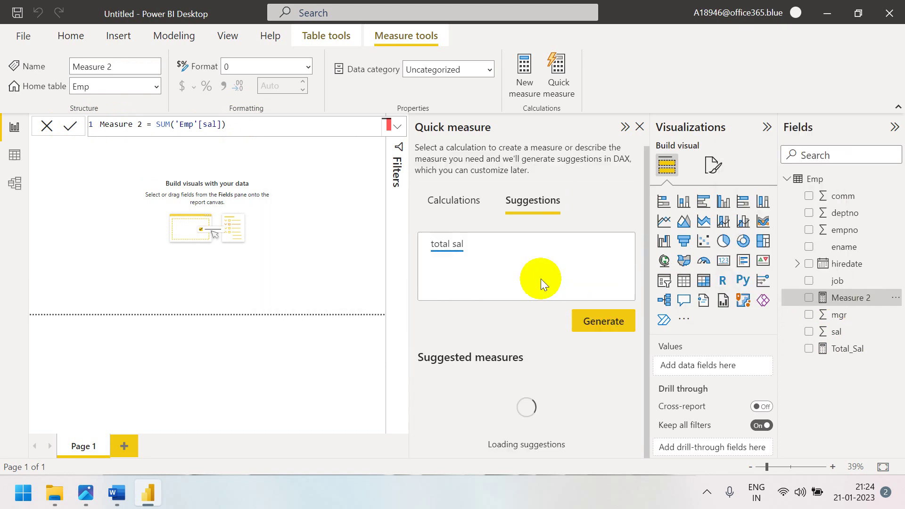
Clear the "total sal" description from the quick measure suggestions.
{"action": "left_click", "coordinate": [471, 247]}
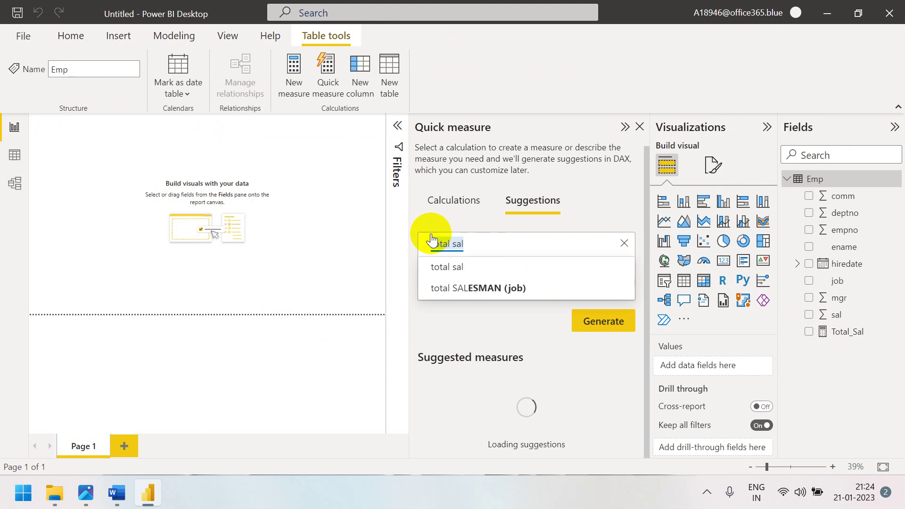
{"action": "left_click", "coordinate": [476, 247]}
{"action": "key", "text": "BackSpace"}
{"action": "key", "text": "BackSpace"}
{"action": "key", "text": "BackSpace"}
{"action": "key", "text": "BackSpace"}
{"action": "key", "text": "BackSpace"}
{"action": "key", "text": "BackSpace"}
{"action": "key", "text": "BackSpace"}
{"action": "key", "text": "BackSpace"}
{"action": "key", "text": "BackSpace"}
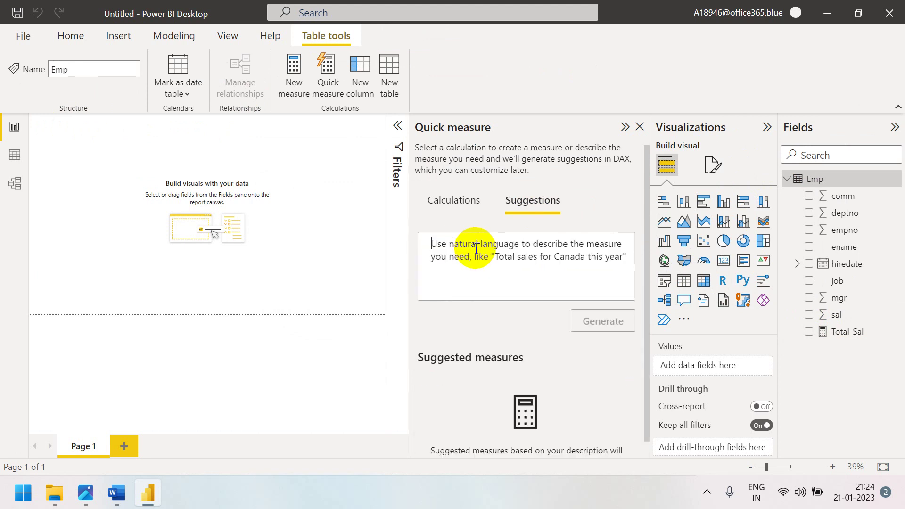
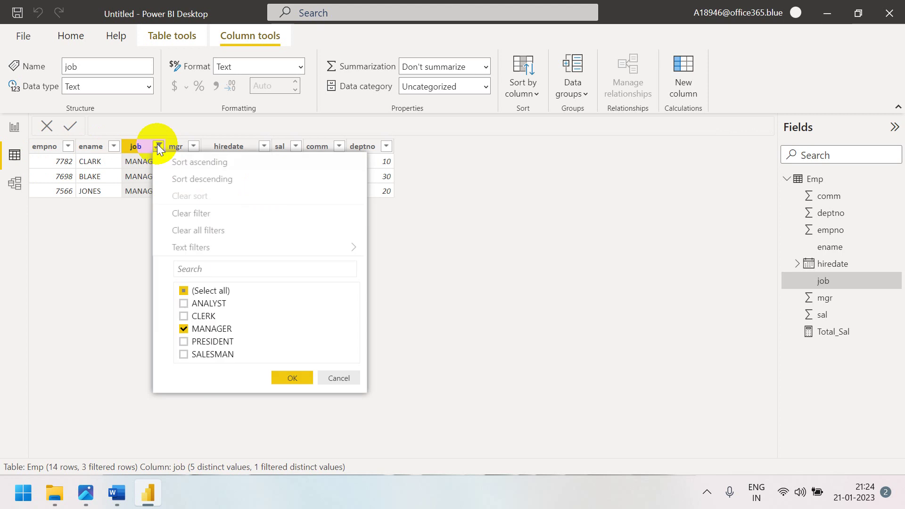
Clear all filters from the Emp table in the data view and return to the report view.
{"action": "left_click", "coordinate": [220, 231]}
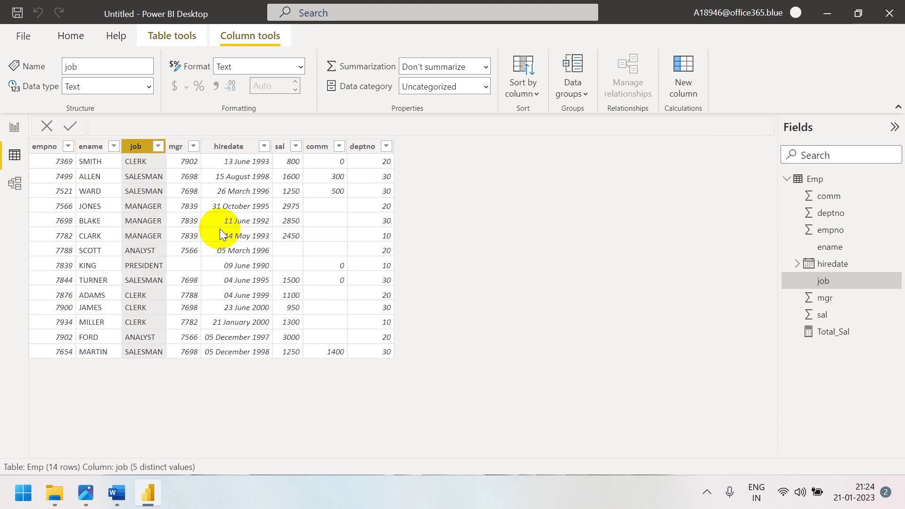
{"action": "left_click", "coordinate": [14, 127]}
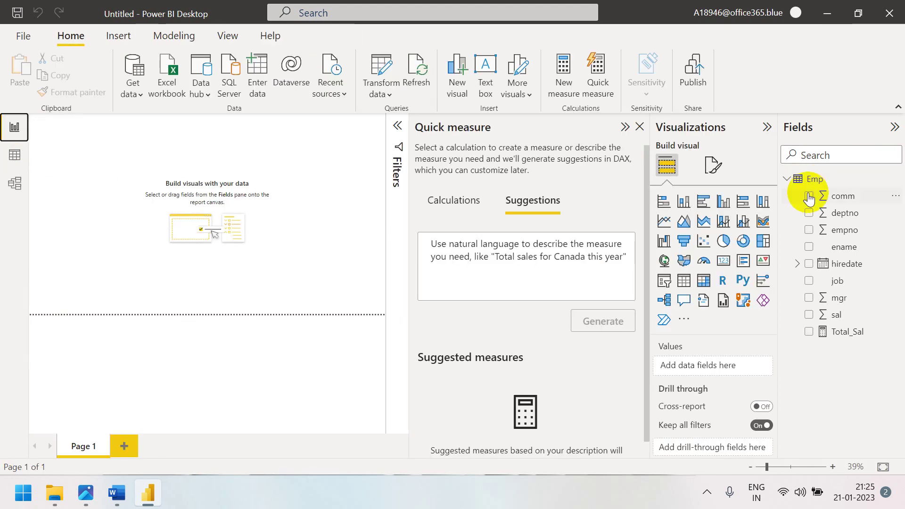
Describe the new measure as "MANAGER (job) total sal" using the offered completions and generate suggestions.
{"action": "left_click", "coordinate": [515, 257]}
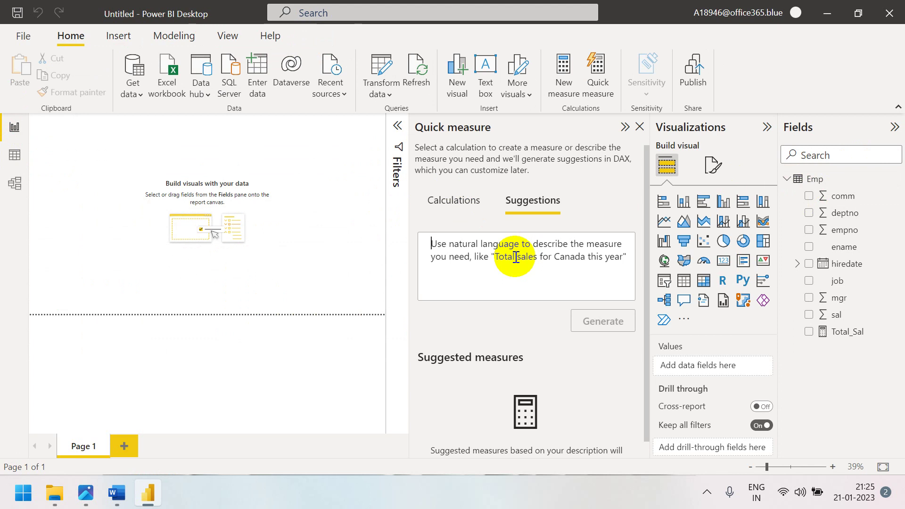
{"action": "type", "text": "manag"}
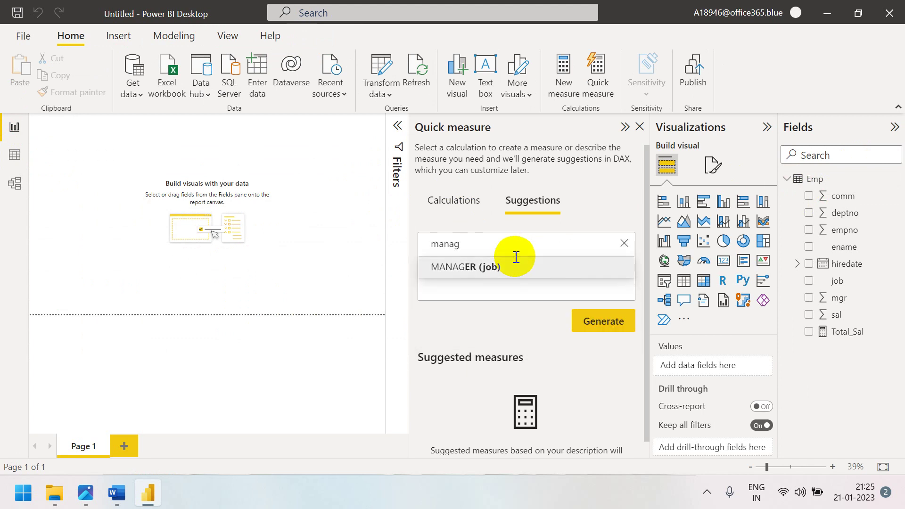
{"action": "key", "text": "BackSpace"}
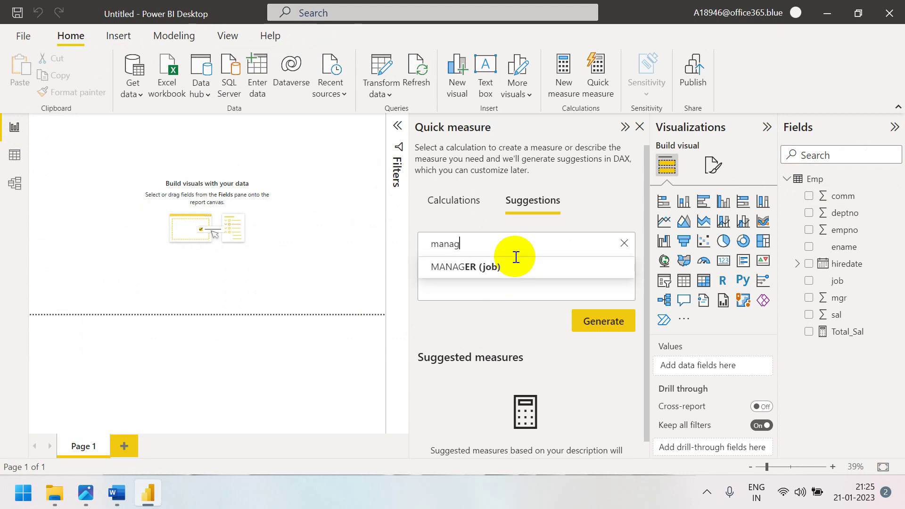
{"action": "left_click", "coordinate": [487, 268]}
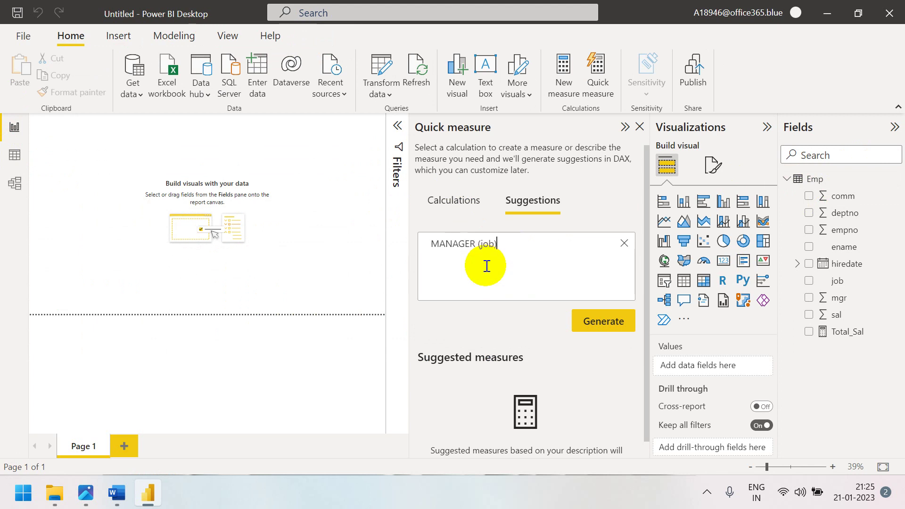
{"action": "type", "text": "tota"}
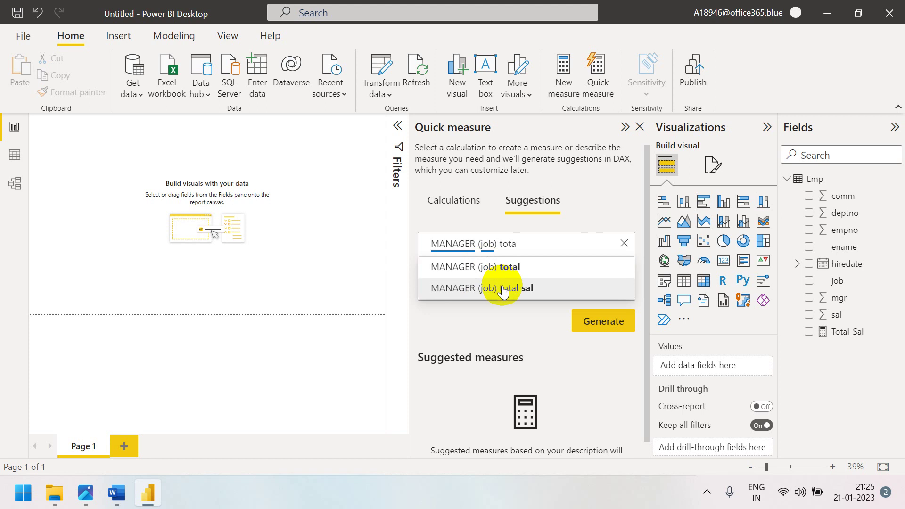
{"action": "left_click", "coordinate": [531, 291]}
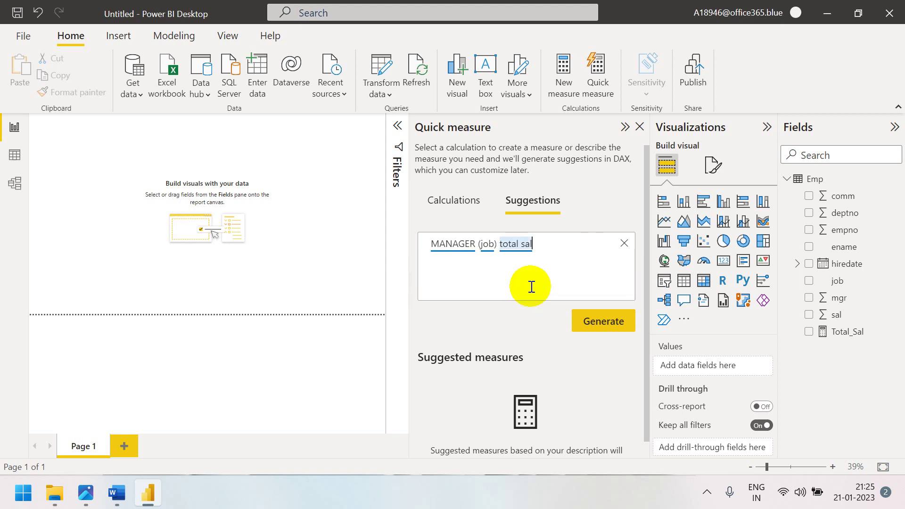
{"action": "left_click", "coordinate": [588, 330]}
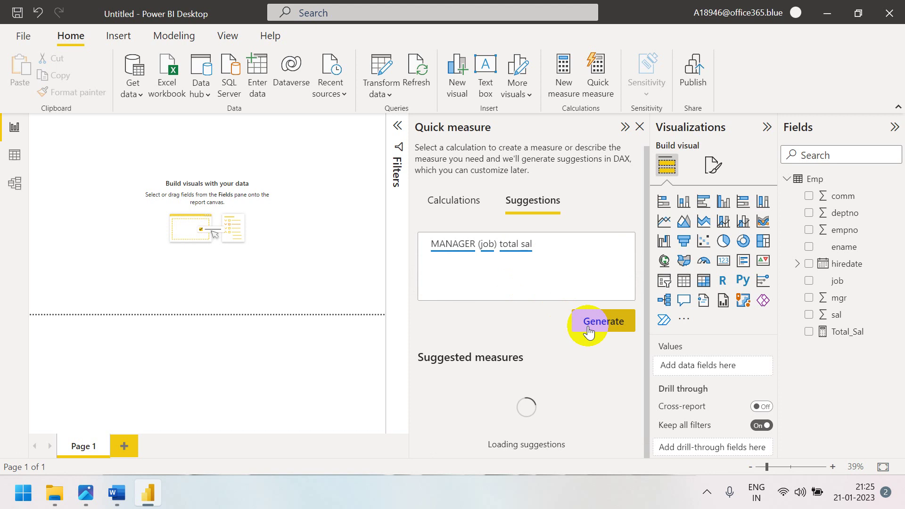
Review the suggested measure for total sal where job is MANAGER and add it to the model.
{"action": "scroll", "coordinate": [498, 335], "scroll_direction": "down", "scroll_amount": 4}
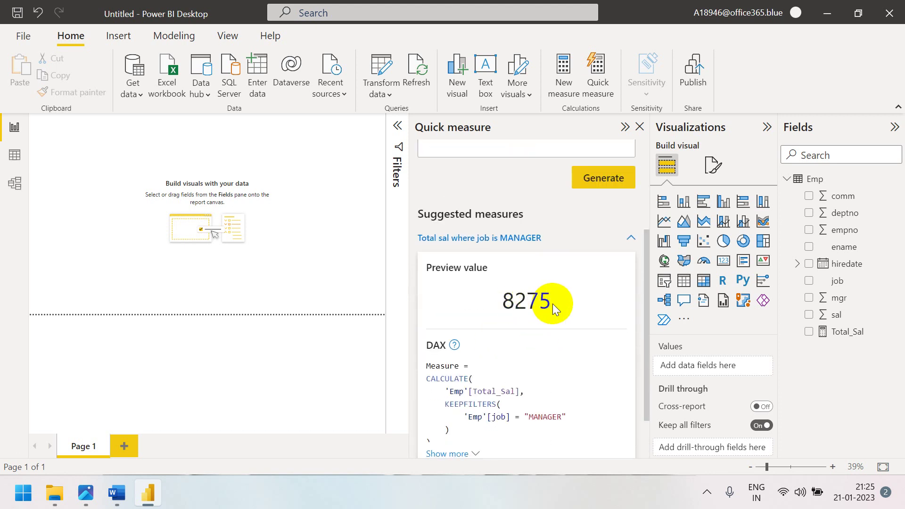
{"action": "left_click", "coordinate": [529, 302]}
{"action": "left_click", "coordinate": [499, 302]}
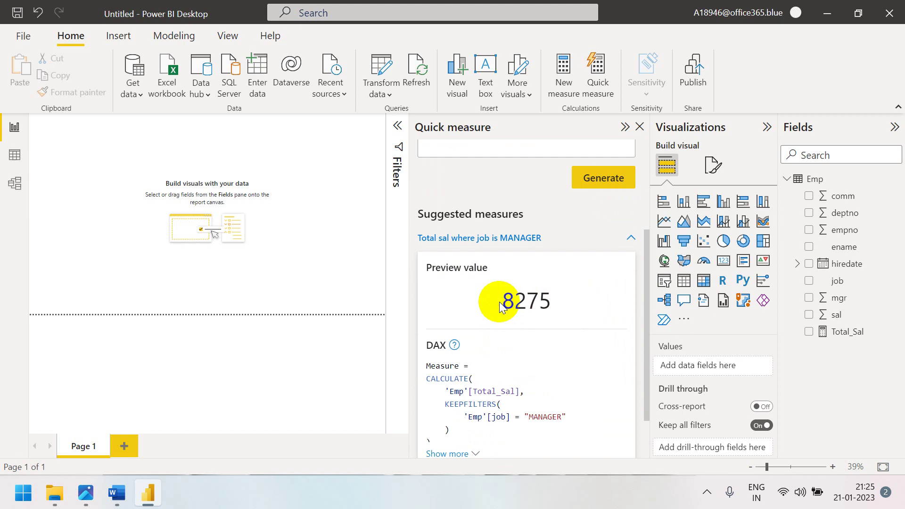
{"action": "scroll", "coordinate": [513, 309], "scroll_direction": "down", "scroll_amount": 2}
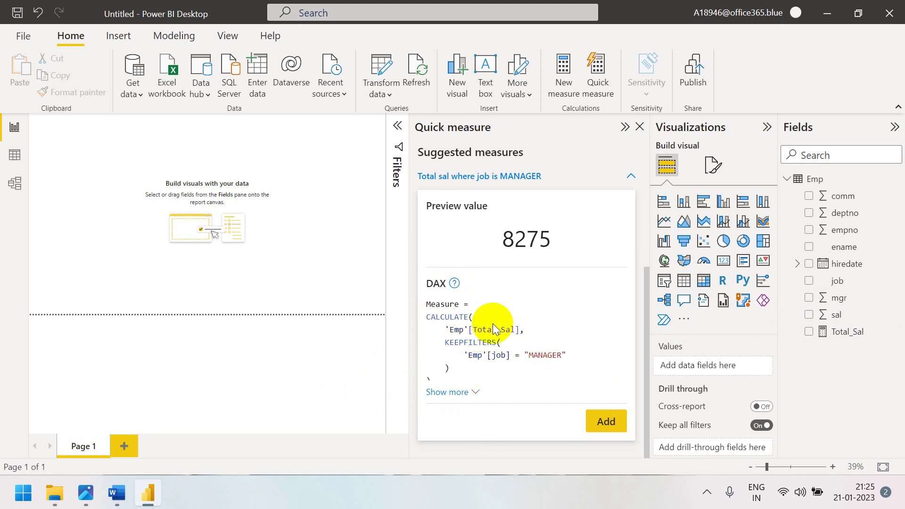
{"action": "left_click", "coordinate": [606, 424]}
{"action": "left_click", "coordinate": [601, 423]}
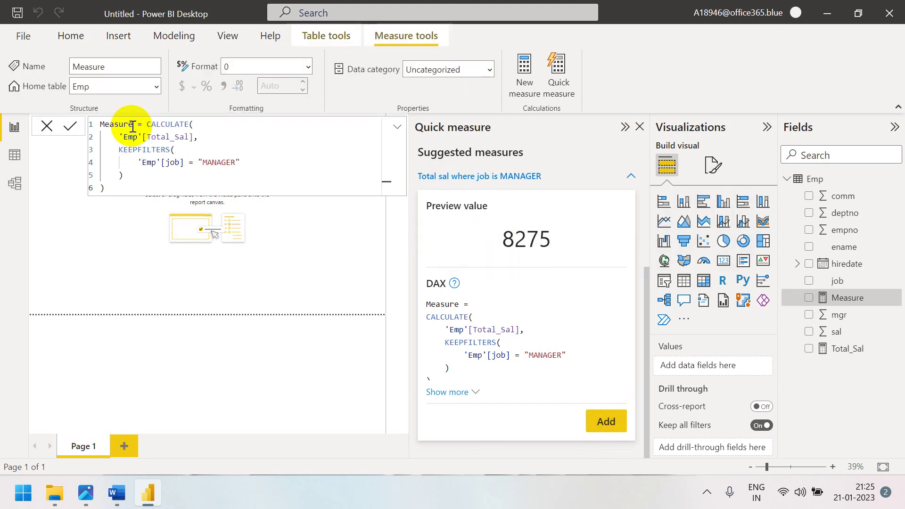
Rename the new CALCULATE measure as Only Managers and commit its formula.
{"action": "left_click_drag", "start_coordinate": [132, 125], "coordinate": [86, 129]}
{"action": "type", "text": "Only"}
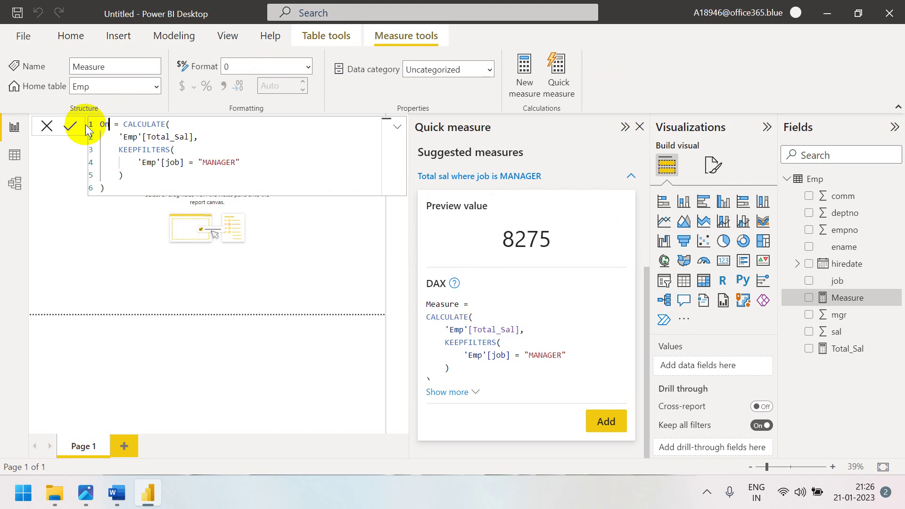
{"action": "type", "text": " Managers"}
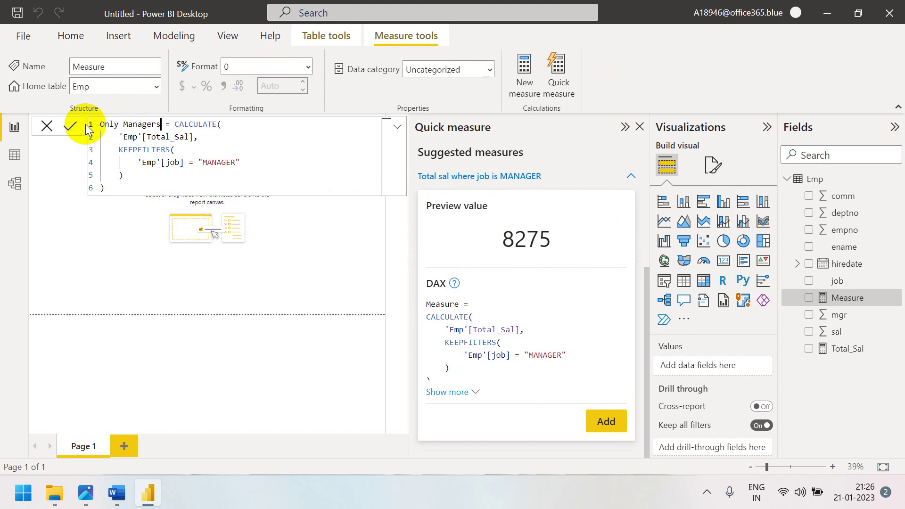
{"action": "left_click", "coordinate": [70, 128]}
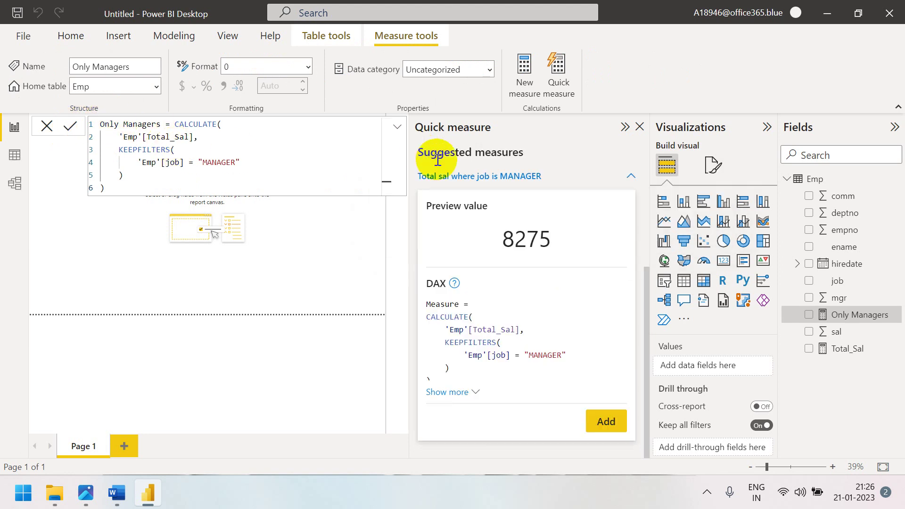
Close the quick measure suggestions and the formula editor, and collapse the Emp table's field list.
{"action": "left_click", "coordinate": [640, 127]}
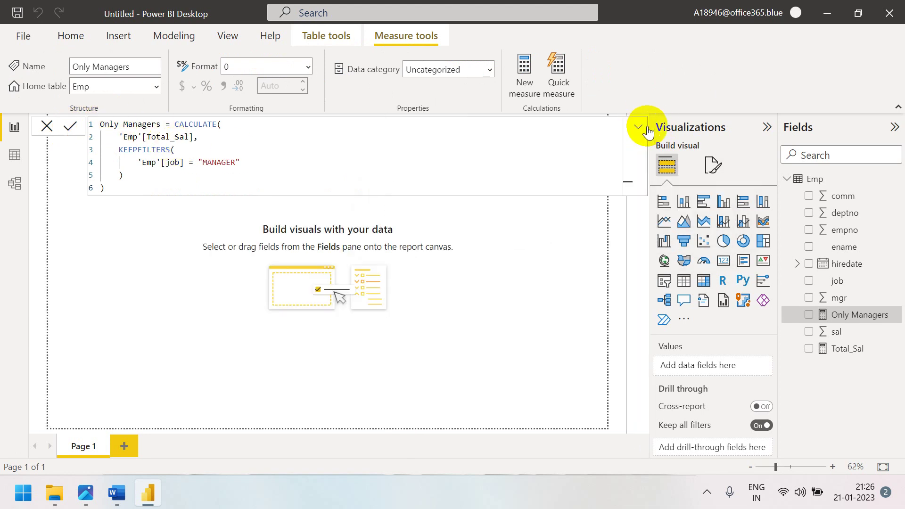
{"action": "left_click", "coordinate": [790, 180]}
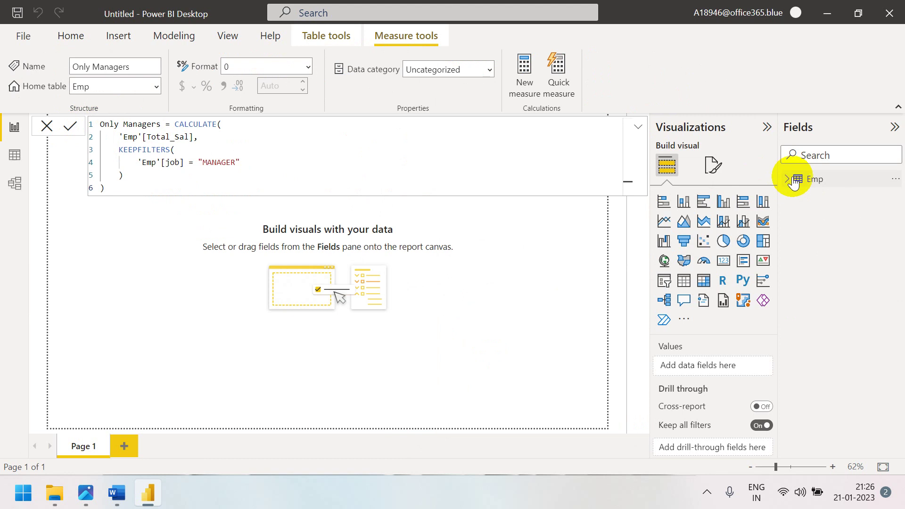
{"action": "left_click", "coordinate": [44, 126]}
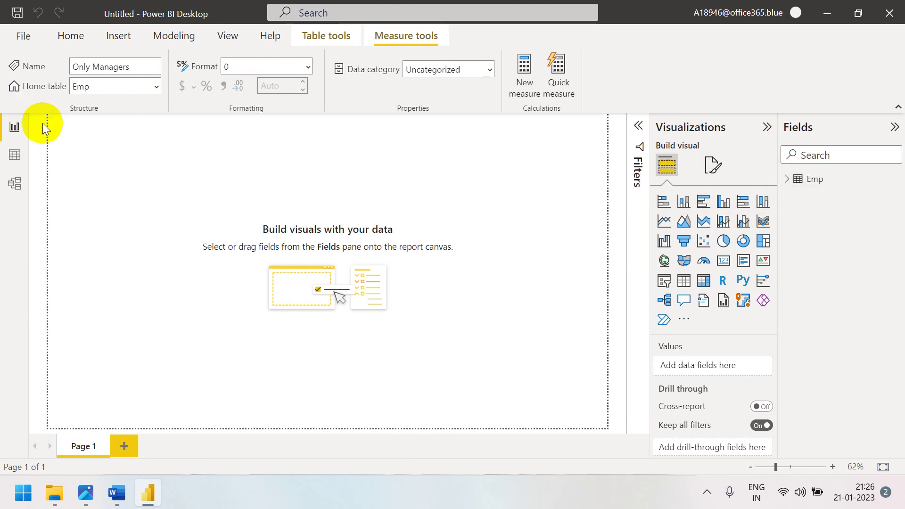
Load the Dept table from the most recent Data.xlsx source into the model.
{"action": "left_click", "coordinate": [86, 35]}
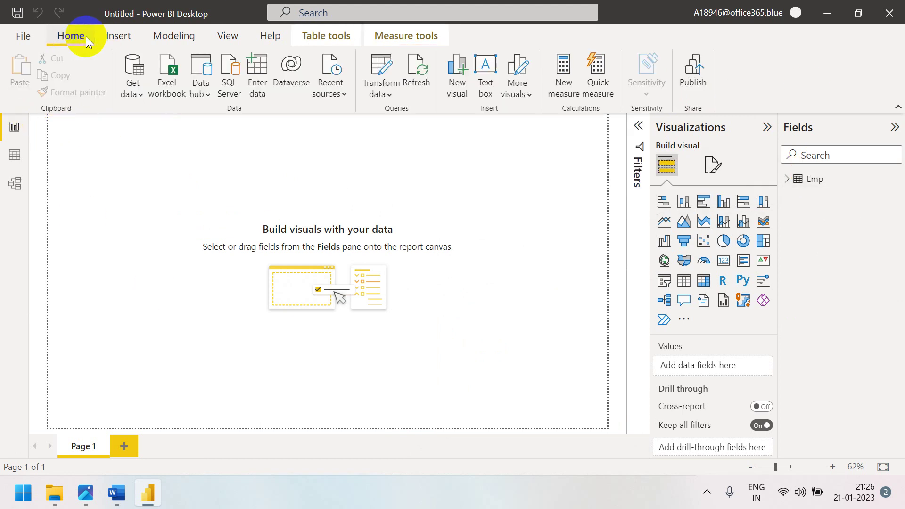
{"action": "left_click", "coordinate": [330, 94]}
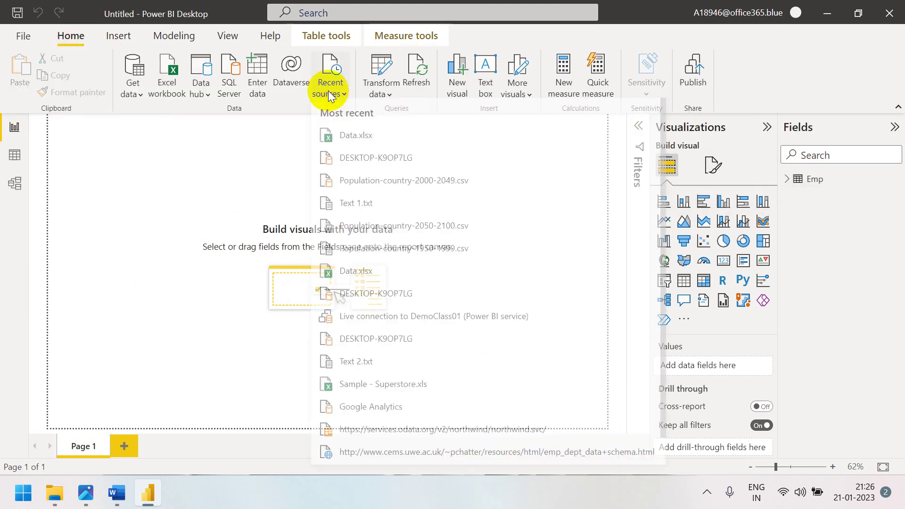
{"action": "left_click", "coordinate": [353, 140]}
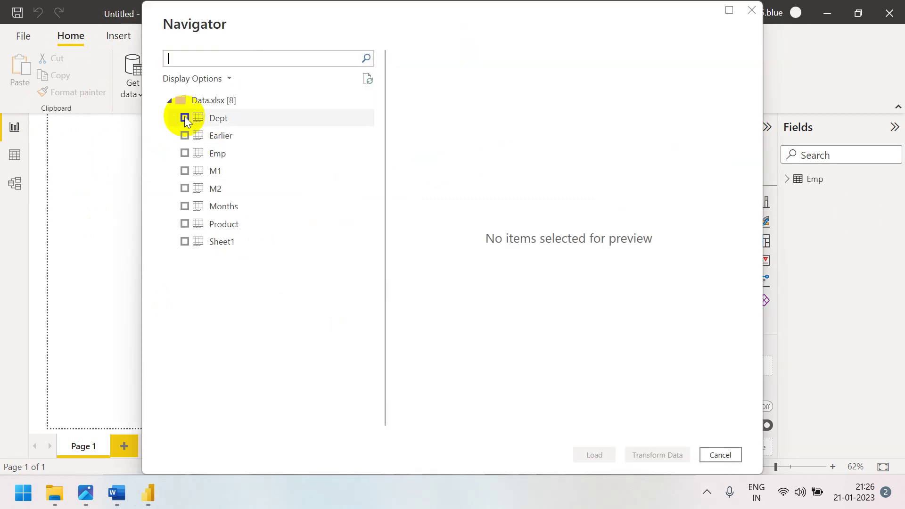
{"action": "left_click", "coordinate": [184, 118]}
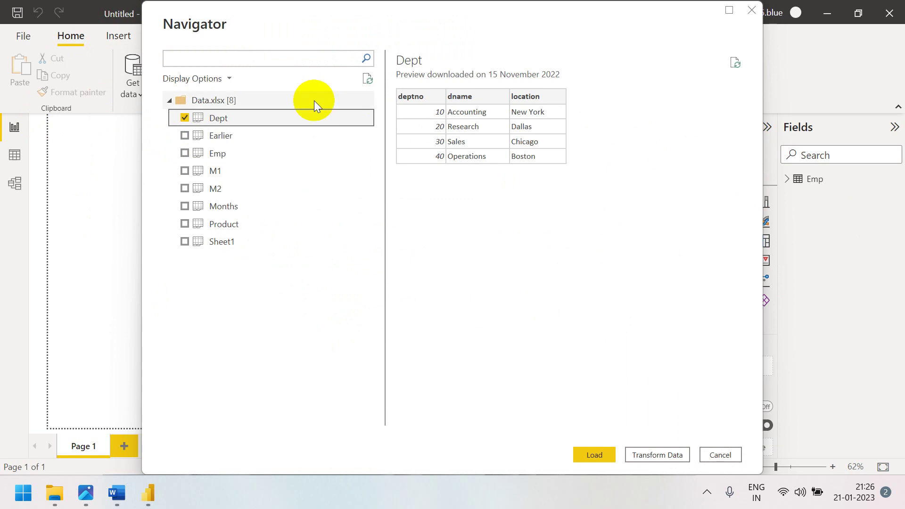
{"action": "left_click", "coordinate": [584, 453]}
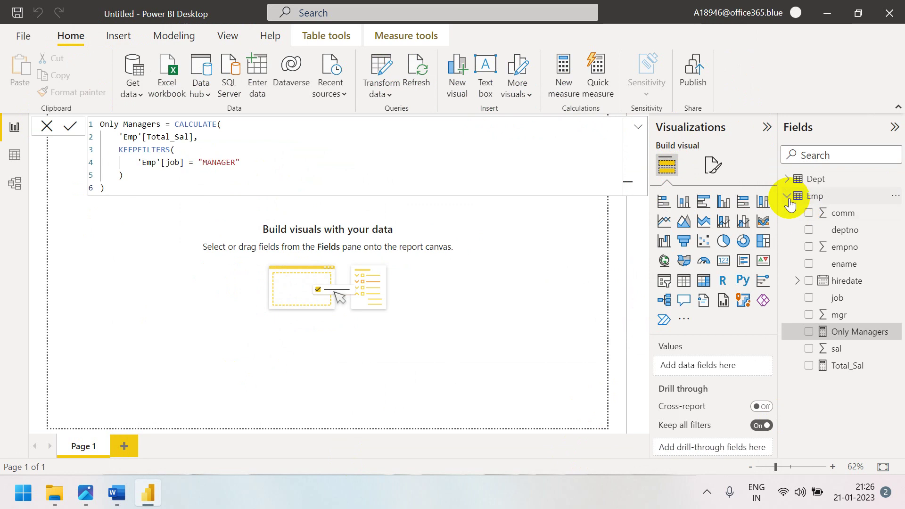
Examine the Dept table's fields and rows, then return to the report canvas with both tables' field lists collapsed.
{"action": "left_click", "coordinate": [791, 197]}
{"action": "left_click", "coordinate": [786, 179]}
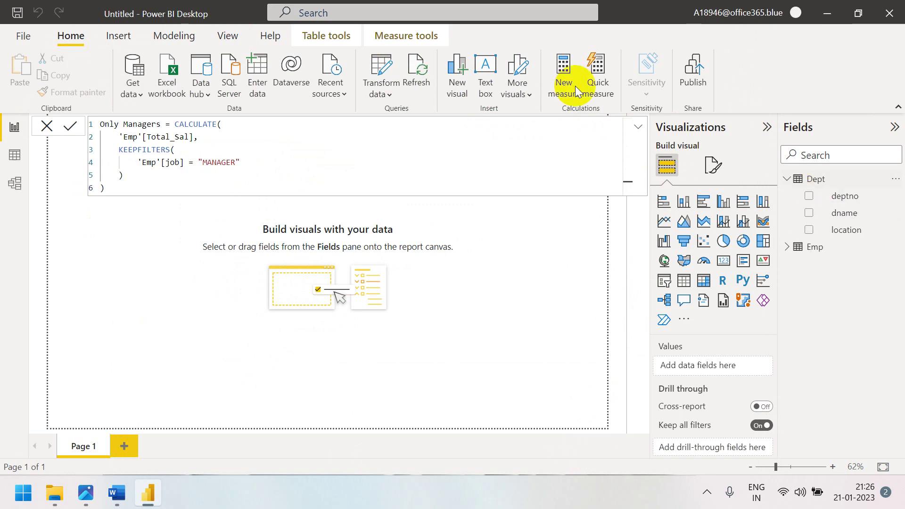
{"action": "left_click", "coordinate": [15, 156]}
{"action": "left_click", "coordinate": [813, 179]}
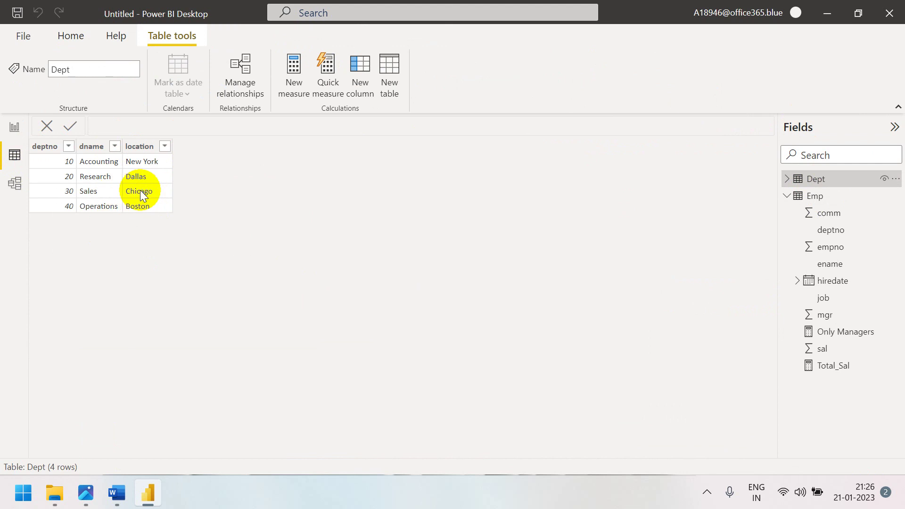
{"action": "left_click", "coordinate": [786, 195]}
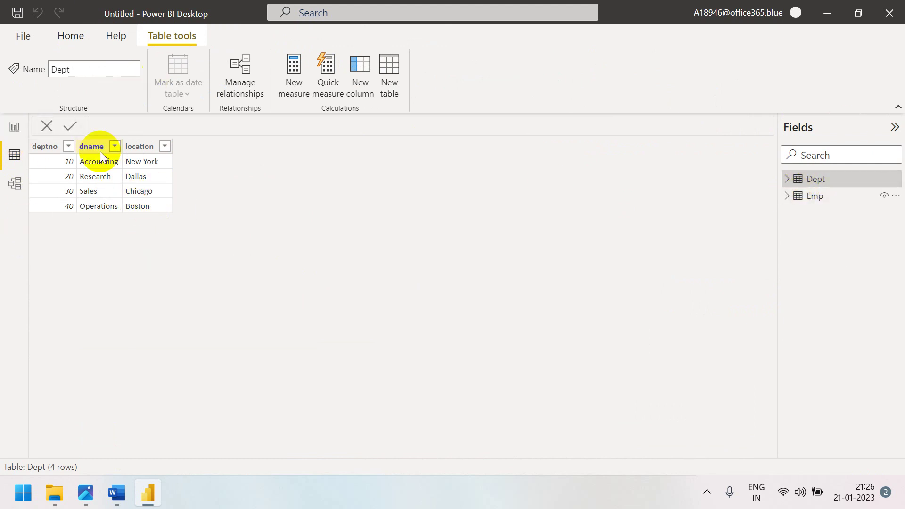
{"action": "left_click", "coordinate": [15, 127]}
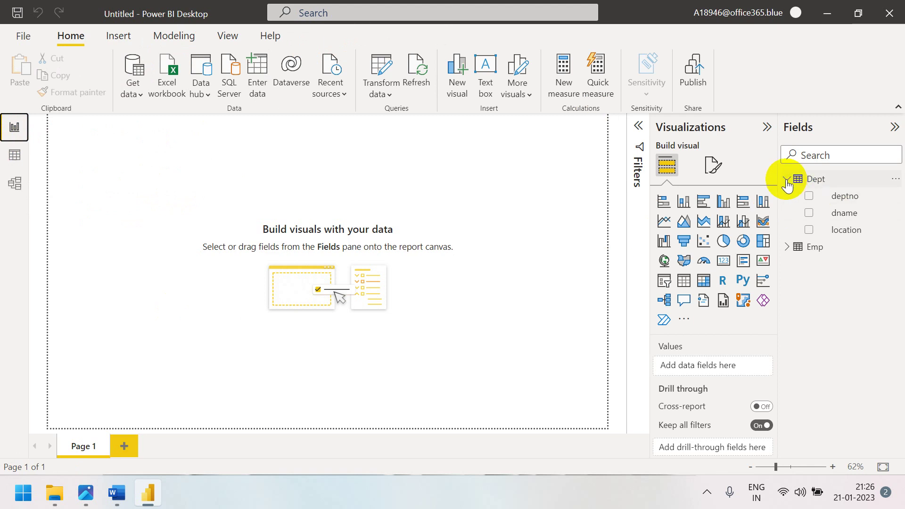
{"action": "left_click", "coordinate": [786, 182]}
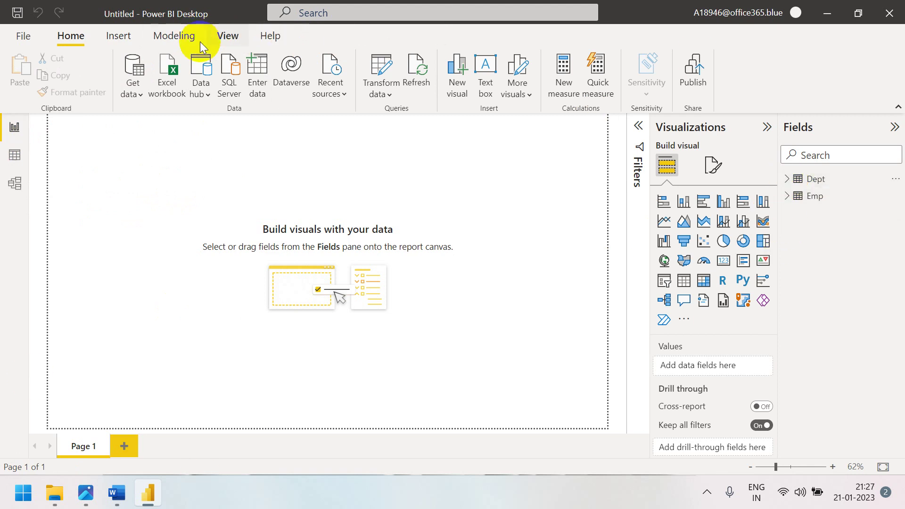
Start a new quick measure based on natural-language suggestions.
{"action": "left_click", "coordinate": [163, 41]}
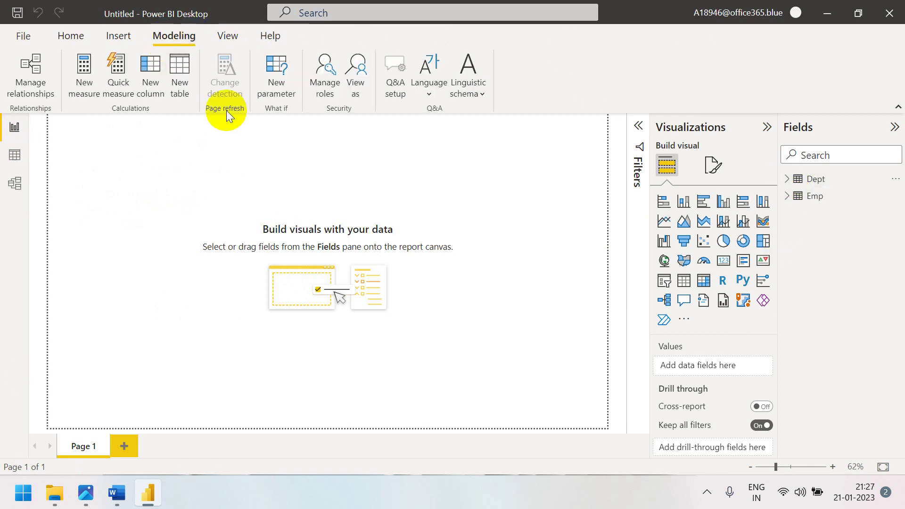
{"action": "left_click", "coordinate": [120, 81]}
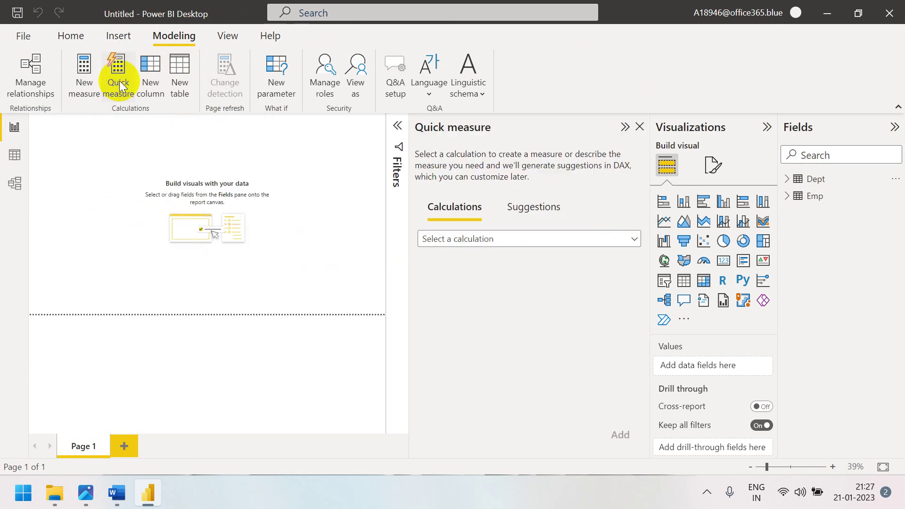
{"action": "left_click", "coordinate": [529, 208]}
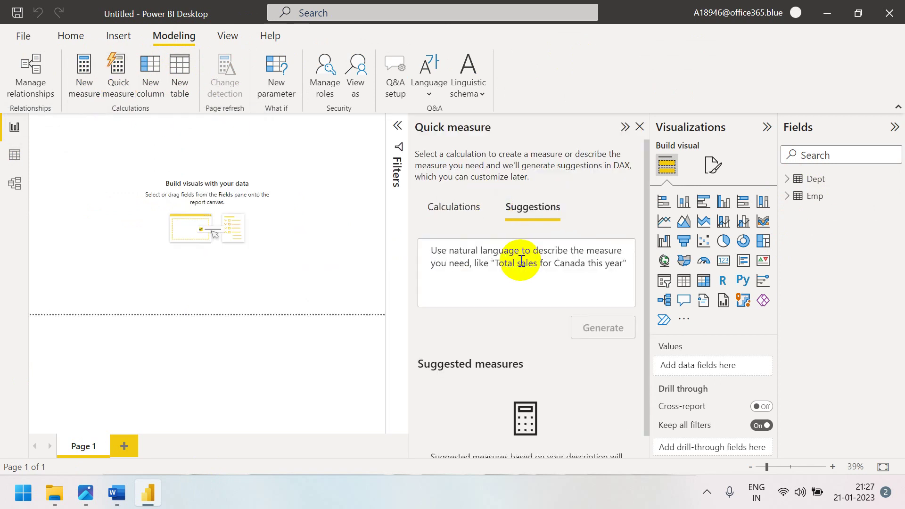
Try to generate measure suggestions from the description "what is the total sal location".
{"action": "type", "text": "wha "}
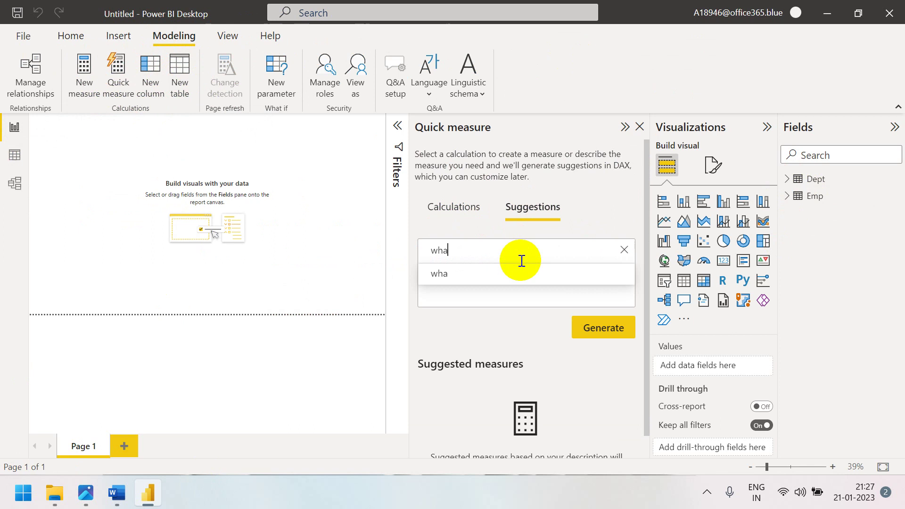
{"action": "type", "text": "t "}
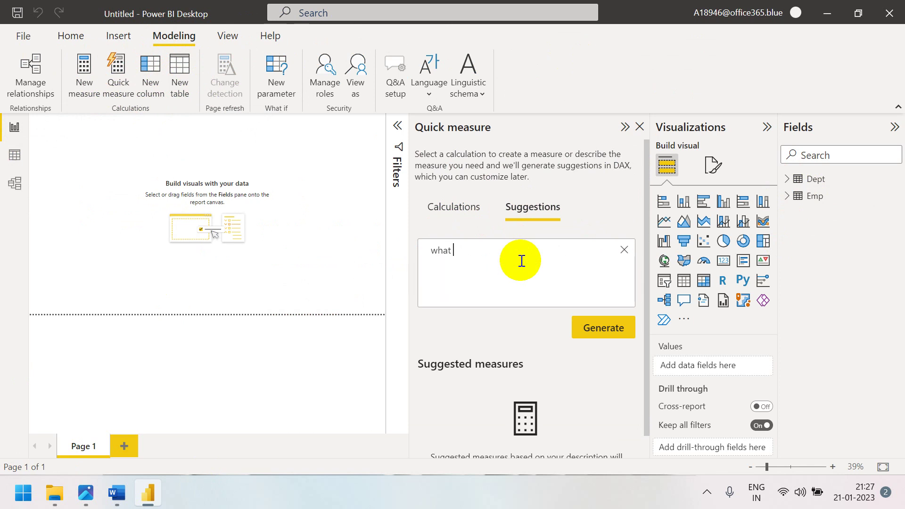
{"action": "type", "text": "sis the"}
{"action": "key", "text": "BackSpace"}
{"action": "key", "text": "BackSpace"}
{"action": "key", "text": "BackSpace"}
{"action": "key", "text": "BackSpace"}
{"action": "key", "text": "BackSpace"}
{"action": "key", "text": "BackSpace"}
{"action": "key", "text": "BackSpace"}
{"action": "type", "text": "is"}
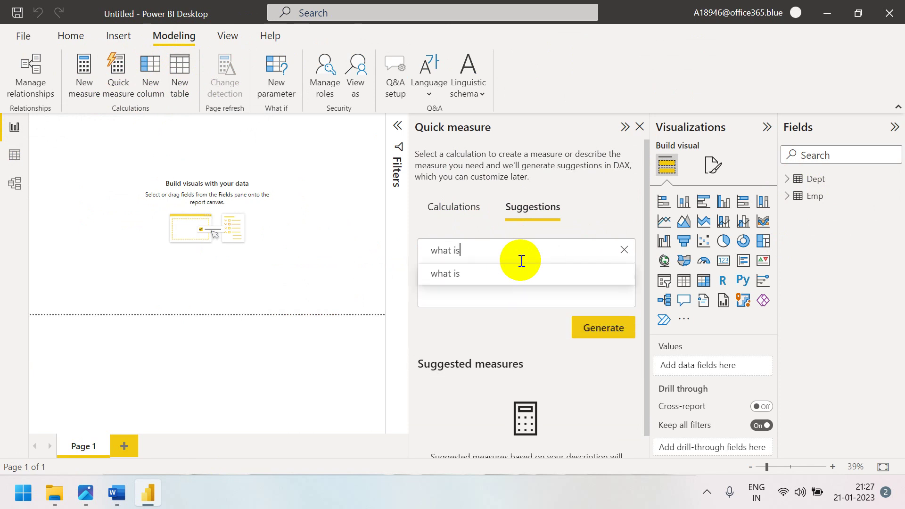
{"action": "type", "text": " the tot"}
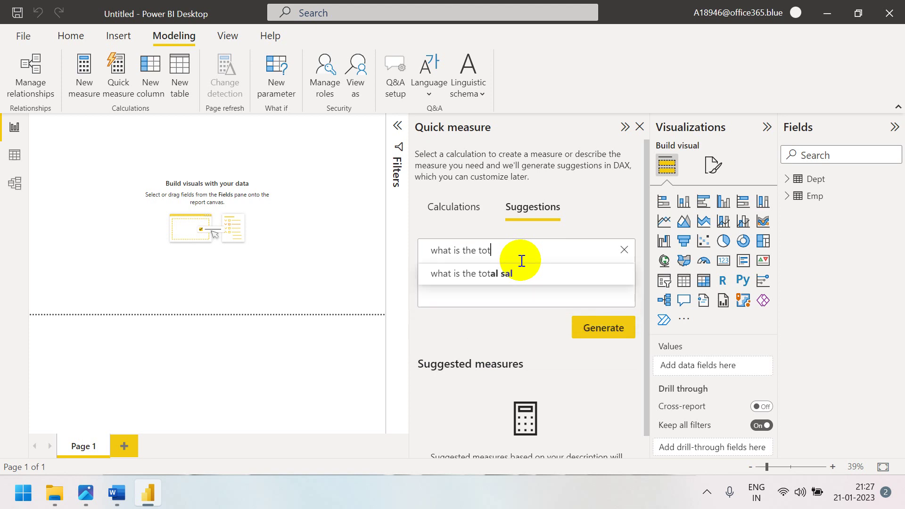
{"action": "type", "text": "al sal"}
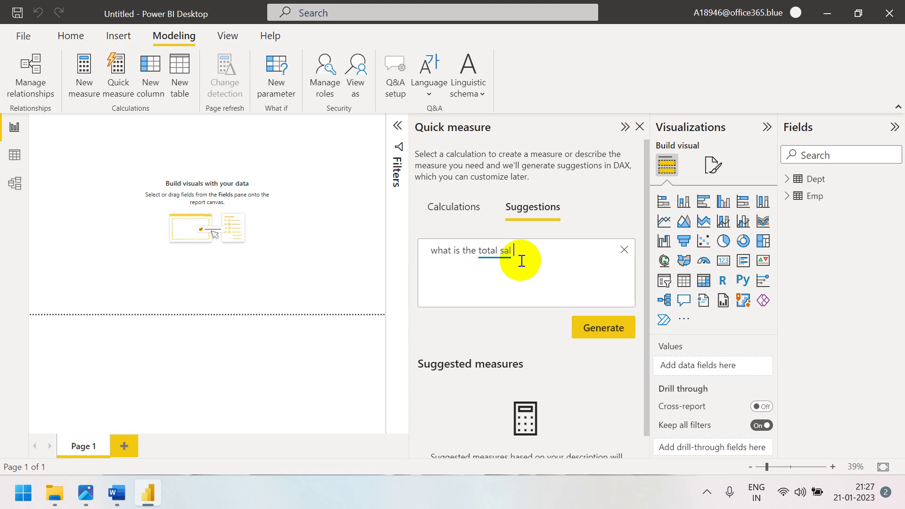
{"action": "type", "text": " lo"}
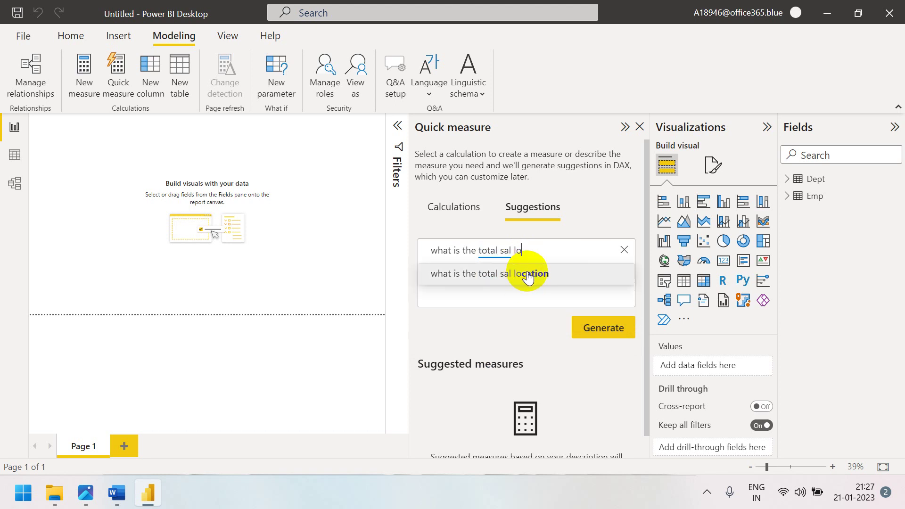
{"action": "left_click", "coordinate": [527, 276]}
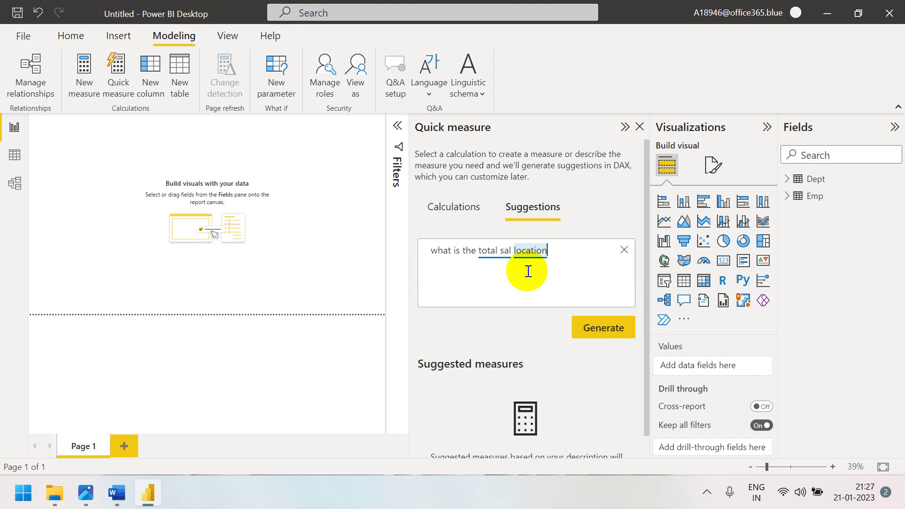
{"action": "left_click", "coordinate": [610, 339]}
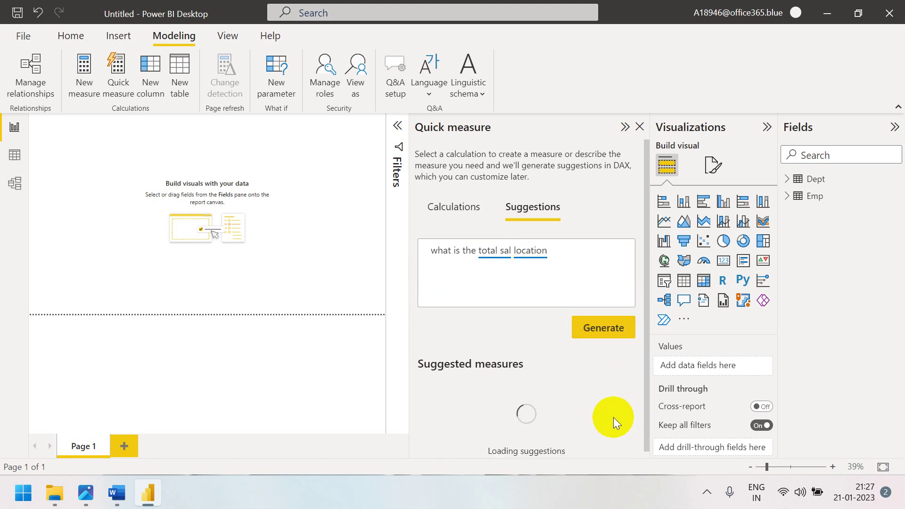
{"action": "left_click", "coordinate": [558, 254]}
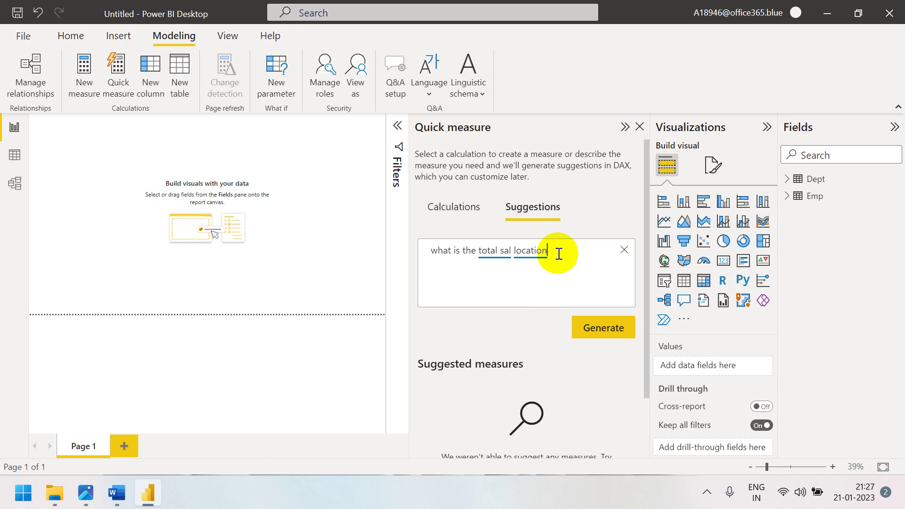
{"action": "double_click", "coordinate": [558, 254]}
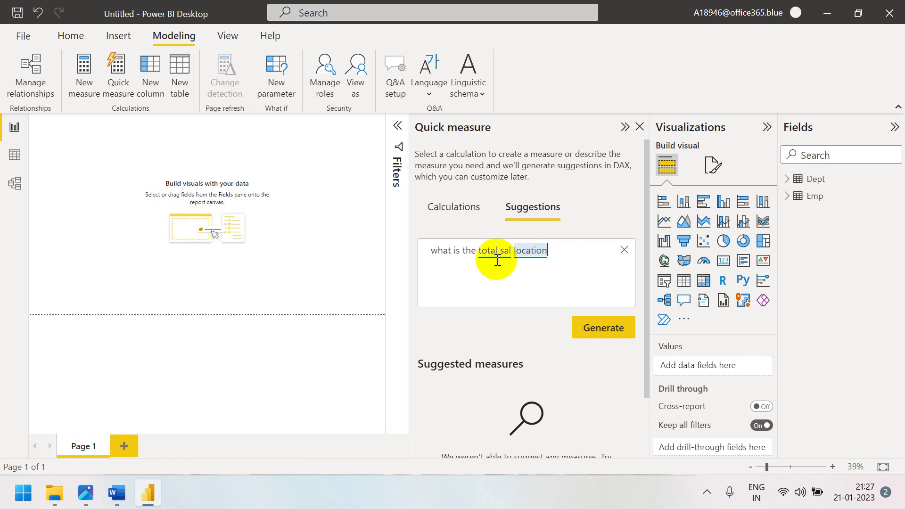
{"action": "left_click_drag", "start_coordinate": [548, 249], "coordinate": [410, 253]}
{"action": "type", "text": "loca"}
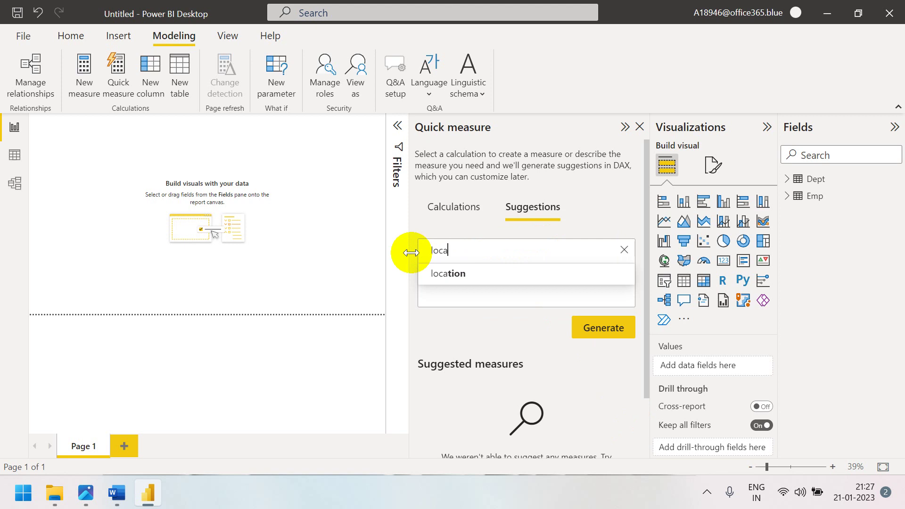
{"action": "type", "text": "tion wi"}
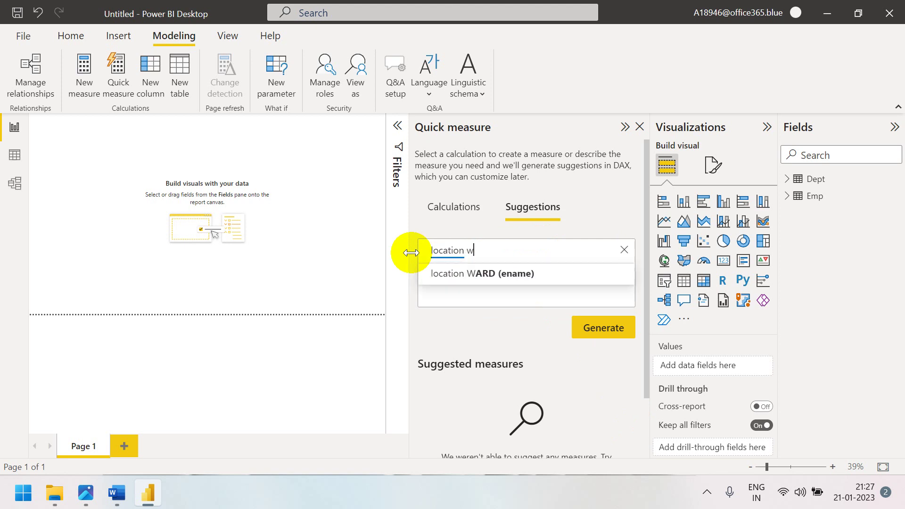
{"action": "key", "text": "BackSpace"}
{"action": "key", "text": "BackSpace"}
{"action": "key", "text": "BackSpace"}
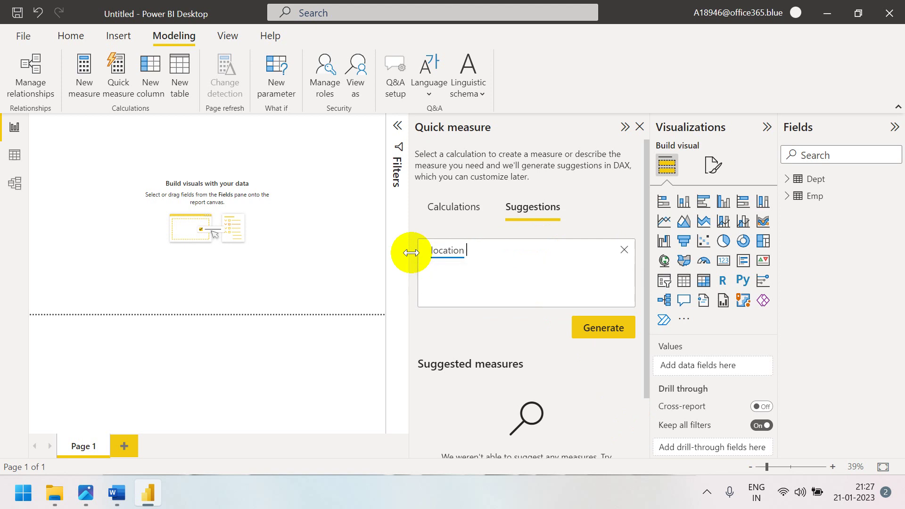
{"action": "key", "text": "ctrl+a"}
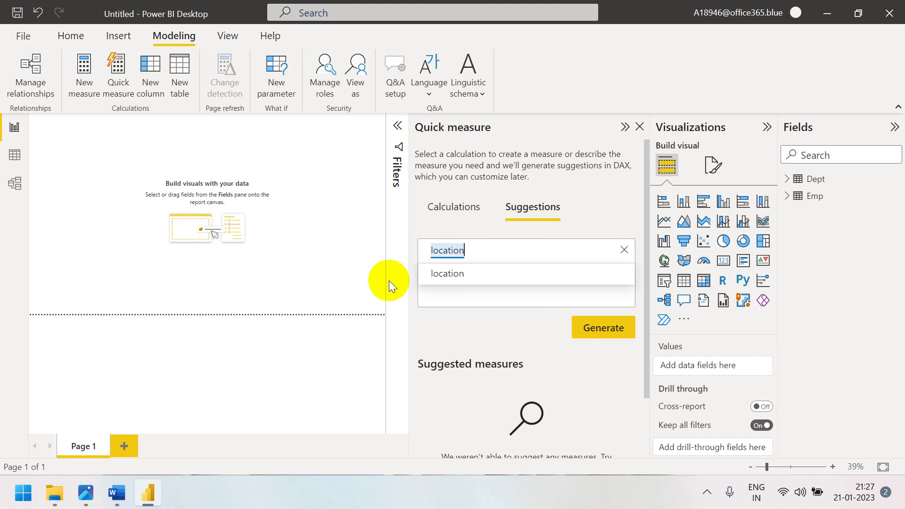
{"action": "left_click", "coordinate": [453, 273]}
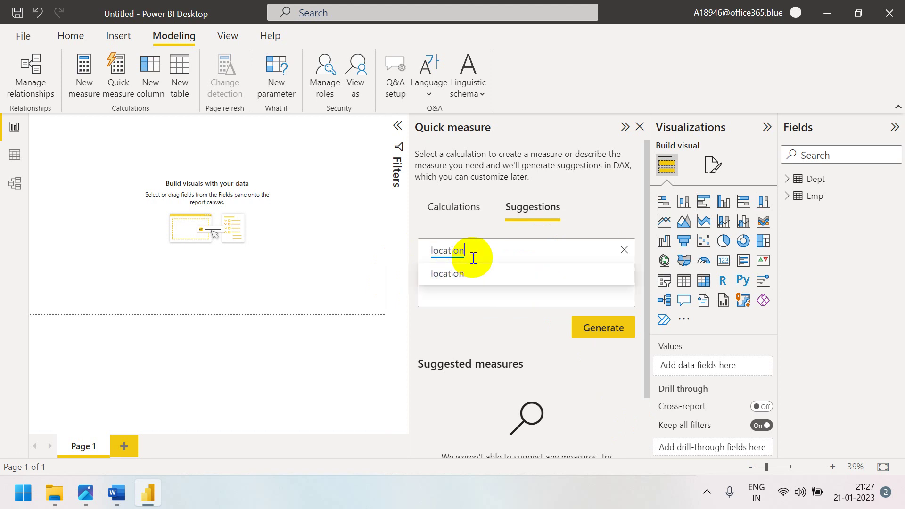
Replace the description with "total sal by location" using the offered completions, generate suggestions and review the suggested measure.
{"action": "key", "text": "ctrl+a"}
{"action": "key", "text": "BackSpace"}
{"action": "type", "text": "sal"}
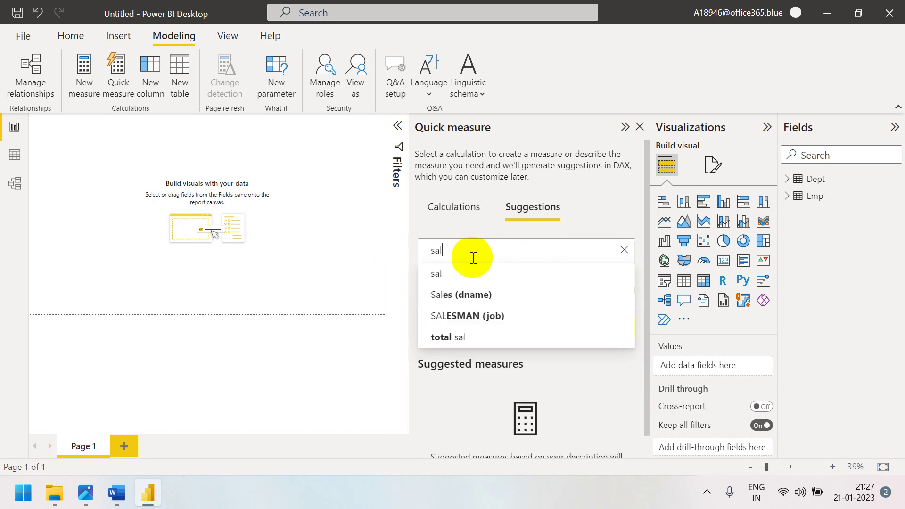
{"action": "key", "text": "Down"}
{"action": "key", "text": "Down"}
{"action": "key", "text": "Down"}
{"action": "key", "text": "Down"}
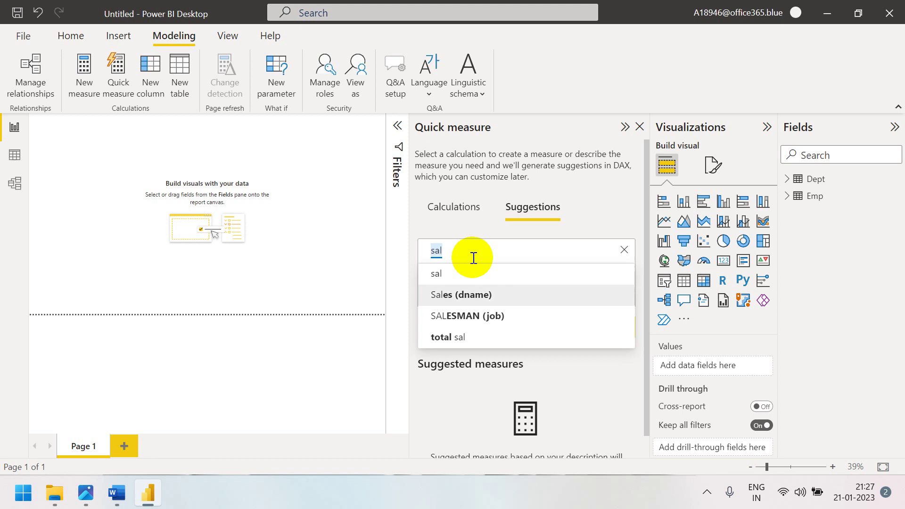
{"action": "key", "text": "Return"}
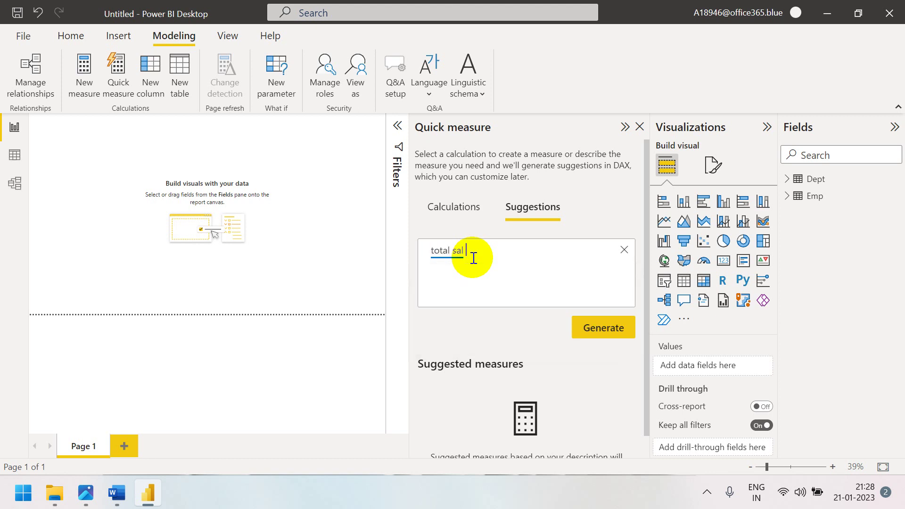
{"action": "type", "text": "by lo"}
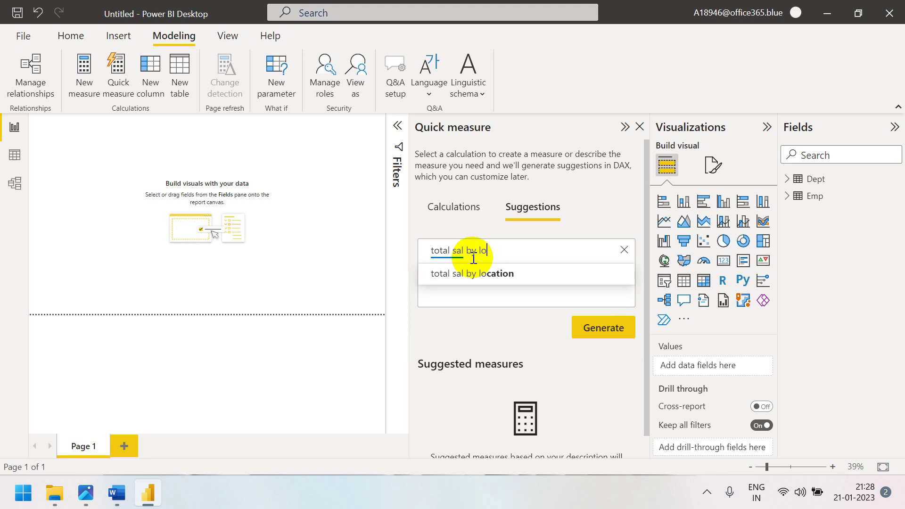
{"action": "left_click", "coordinate": [473, 269]}
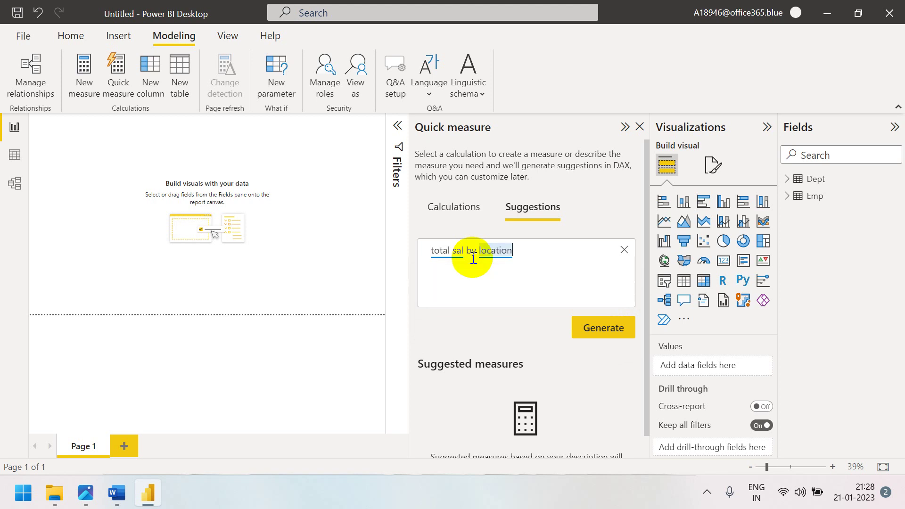
{"action": "left_click", "coordinate": [590, 331]}
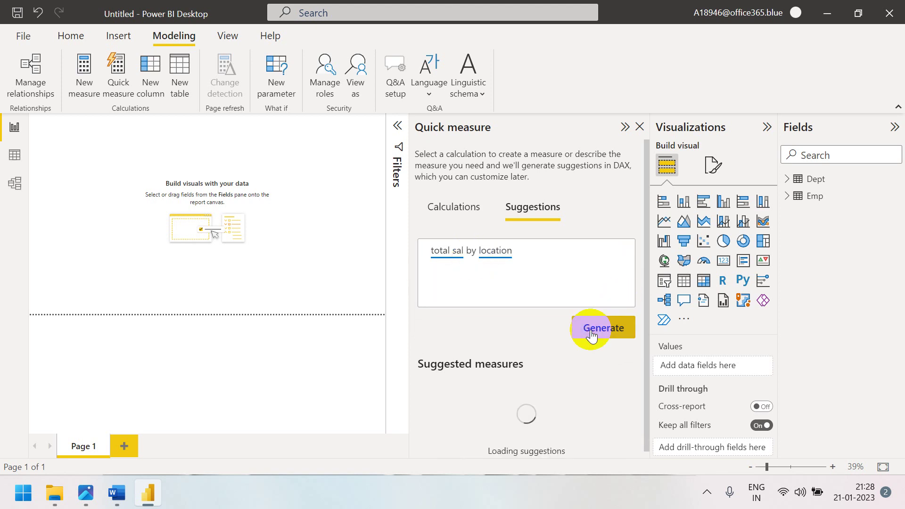
{"action": "scroll", "coordinate": [470, 335], "scroll_direction": "down", "scroll_amount": 3}
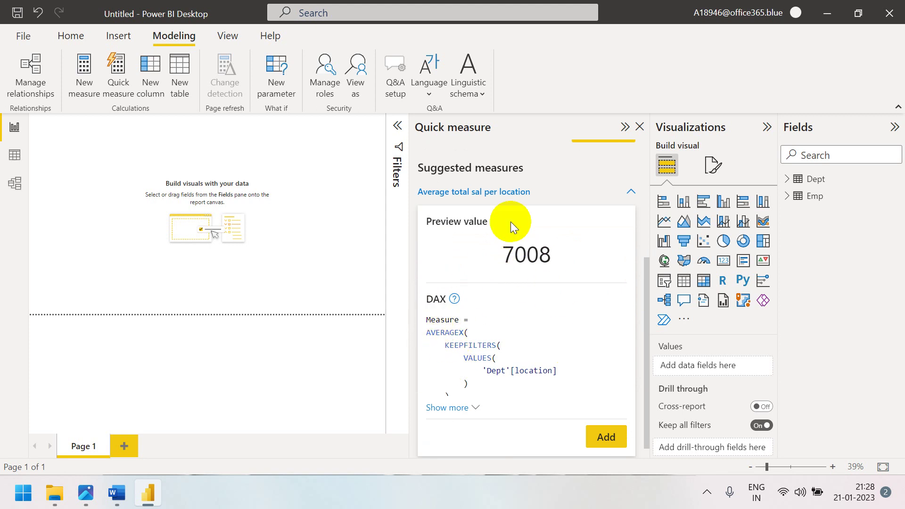
Add the suggested "Average total sal per location" measure to the model after reviewing its preview and DAX.
{"action": "scroll", "coordinate": [510, 226], "scroll_direction": "up", "scroll_amount": 1}
{"action": "scroll", "coordinate": [519, 317], "scroll_direction": "down", "scroll_amount": 1}
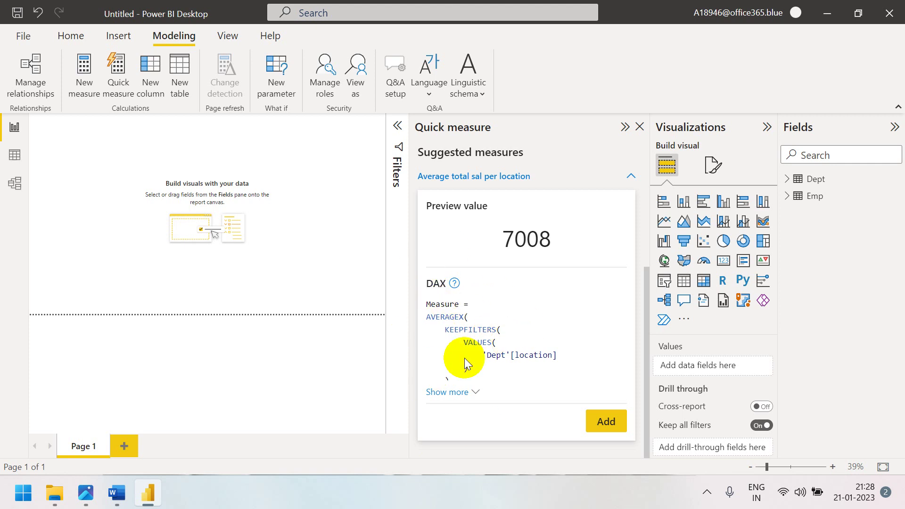
{"action": "left_click", "coordinate": [600, 427]}
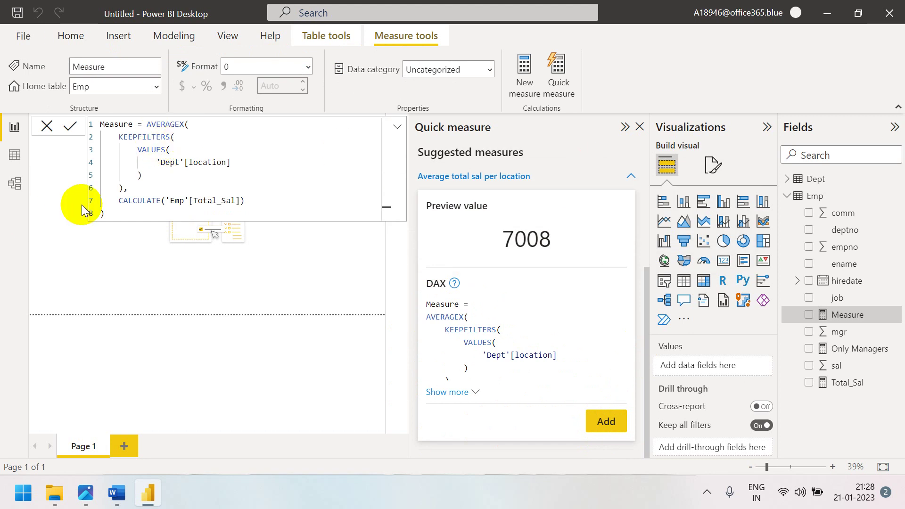
Rename the added measure as "Location wise Salary" in its formula and commit it.
{"action": "double_click", "coordinate": [87, 127]}
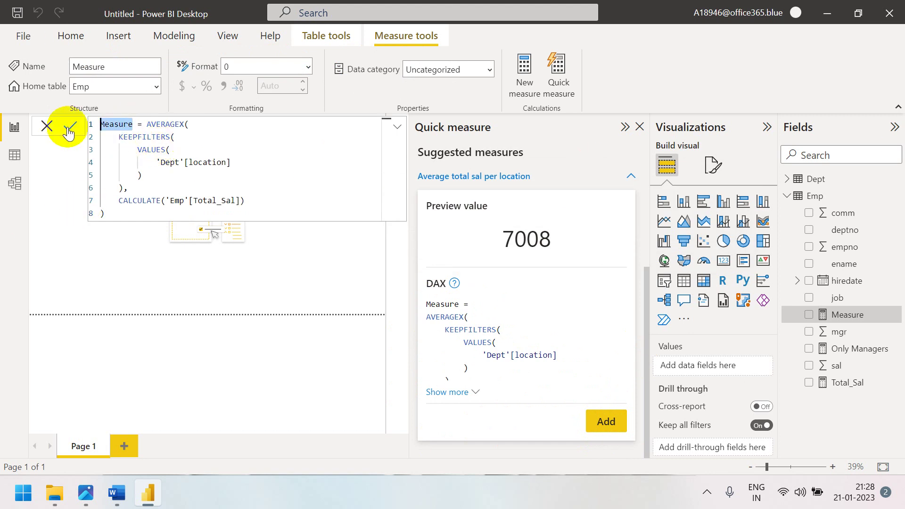
{"action": "type", "text": "Locat"}
{"action": "type", "text": "ion wise"}
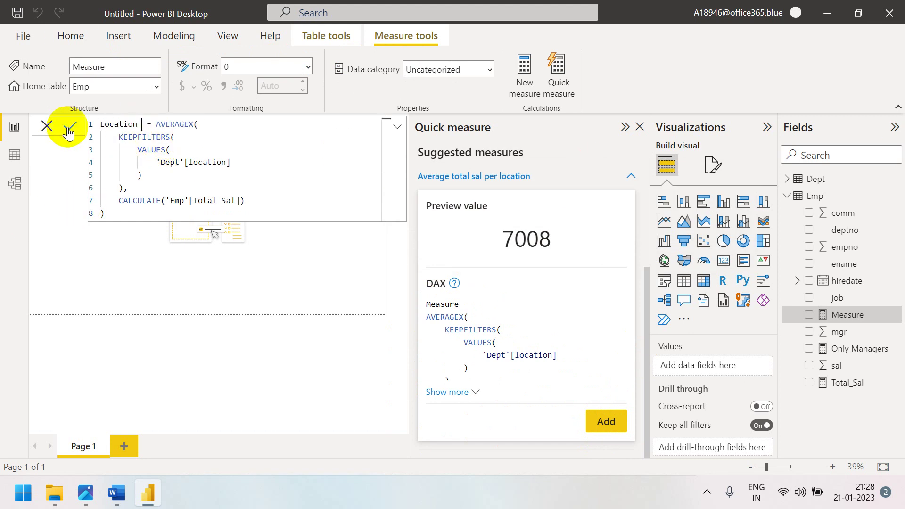
{"action": "type", "text": " Sala"}
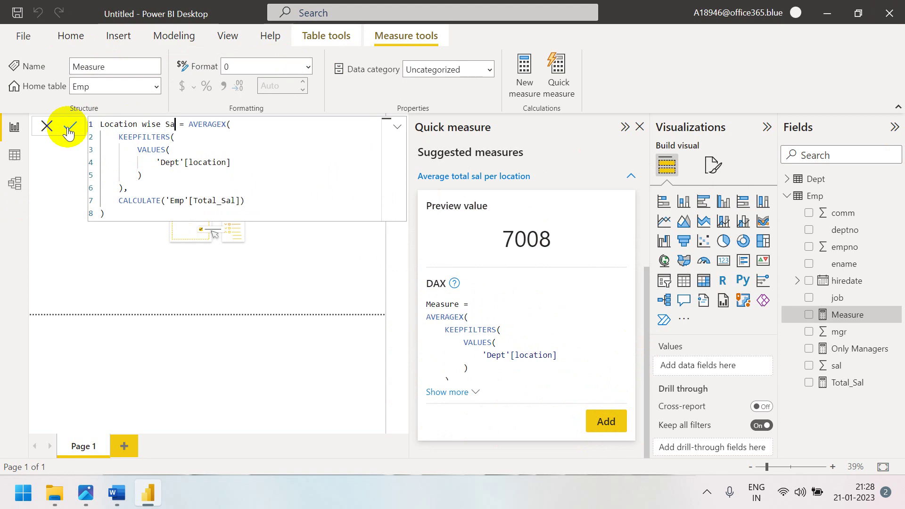
{"action": "type", "text": "ry"}
{"action": "left_click", "coordinate": [69, 127]}
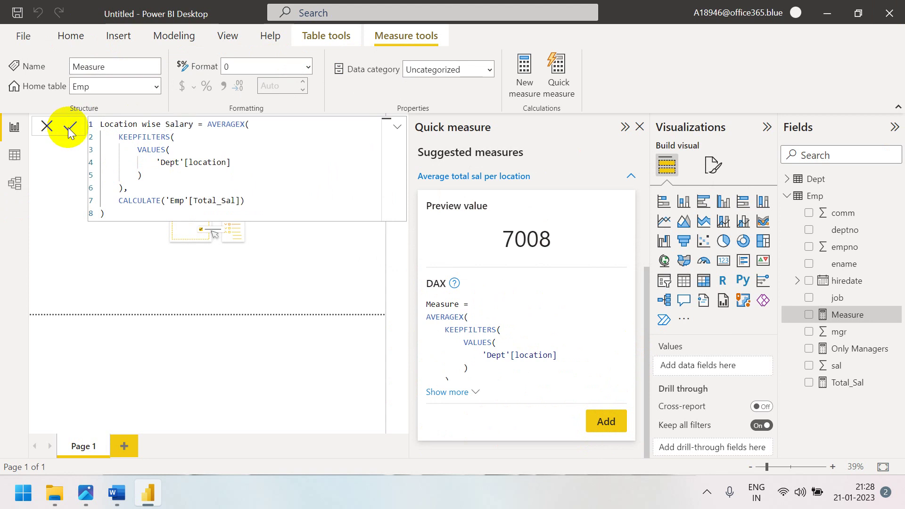
Close the quick measure suggestions, collapse the Emp table's field list and dismiss the measure's formula editor.
{"action": "left_click", "coordinate": [639, 126]}
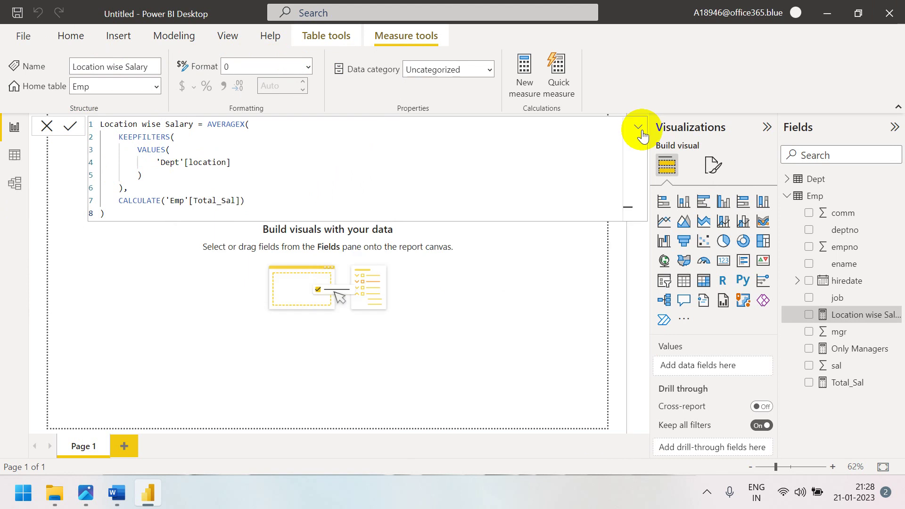
{"action": "left_click", "coordinate": [786, 197]}
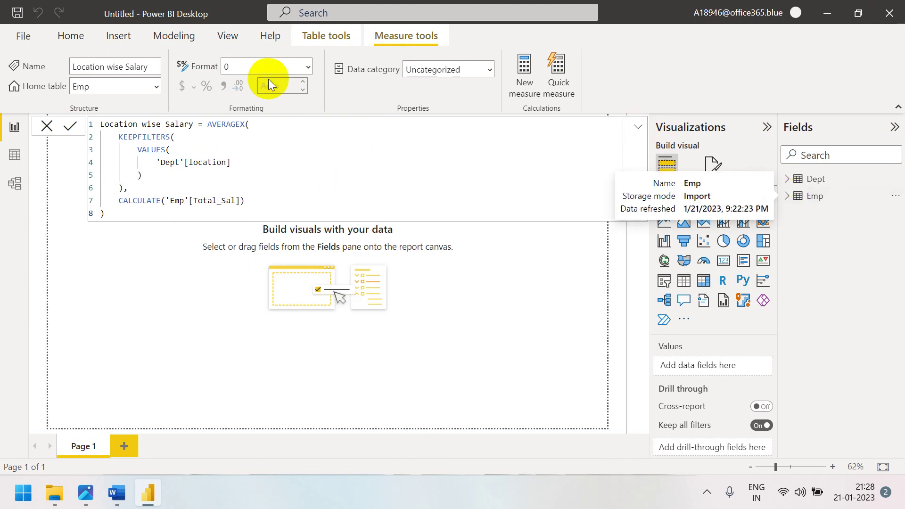
{"action": "left_click", "coordinate": [47, 127]}
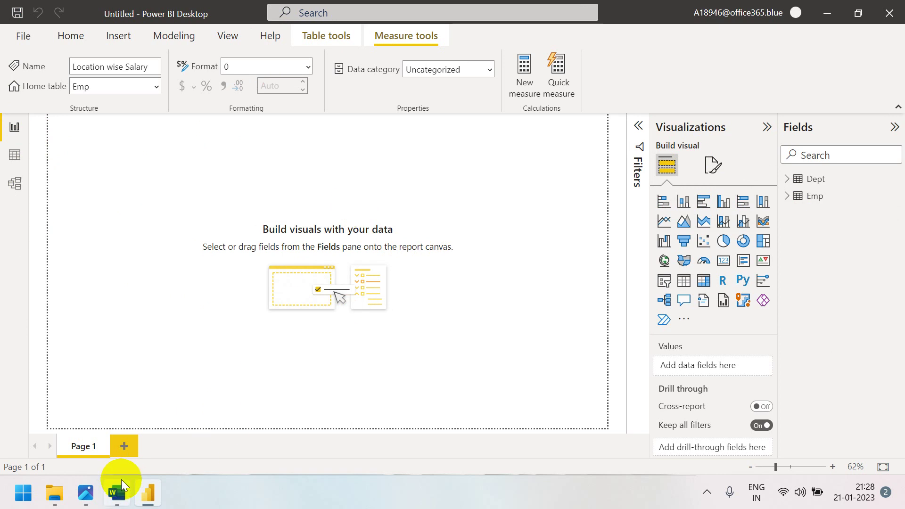
Switch to the Photos viewer and go from Power BI Feature.png to the End Screen.jpg image.
{"action": "left_click", "coordinate": [94, 502]}
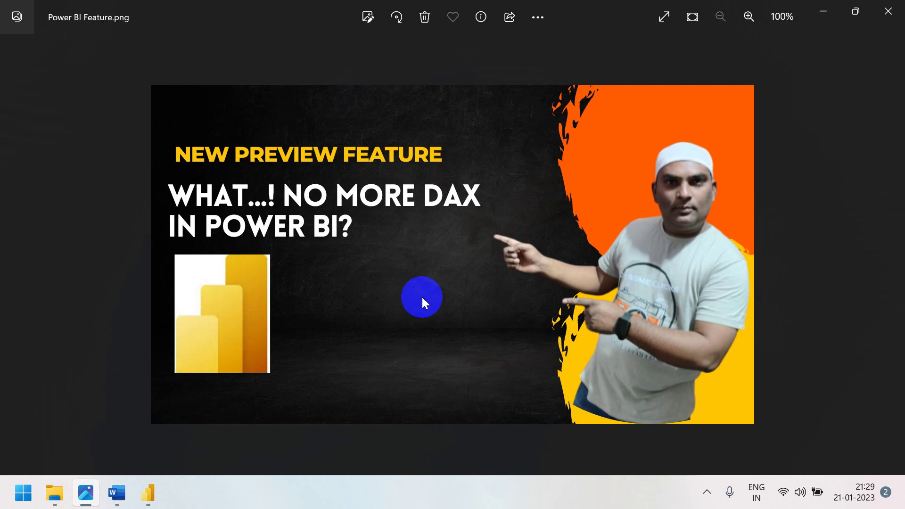
{"action": "scroll", "coordinate": [421, 296], "scroll_direction": "down", "scroll_amount": 1}
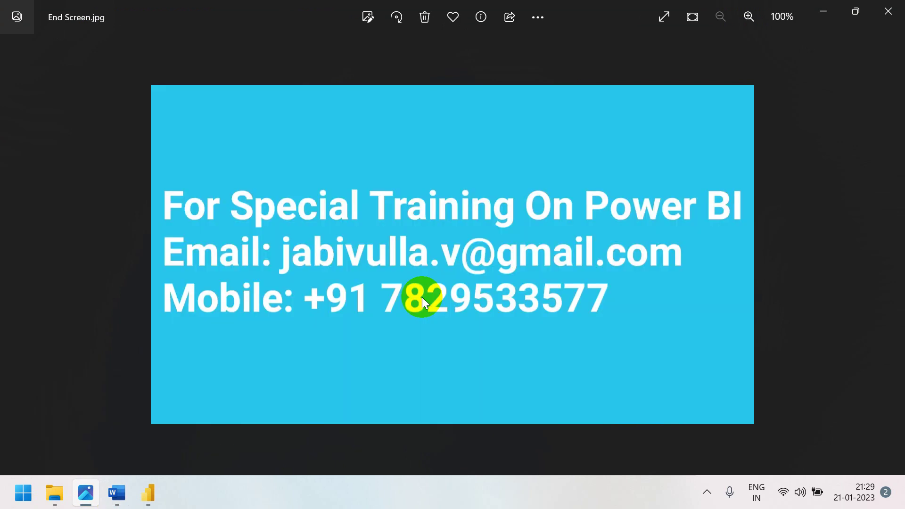